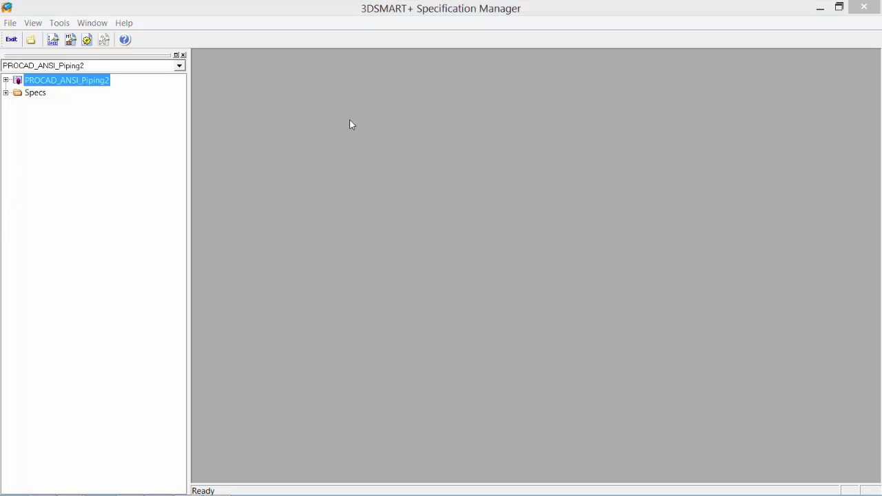
# Expand the PROCAD_ANSI_Piping2 Specs folder to list Specs A, A1, A2A, B, B1, C, C1 and D.
pyautogui.click(86, 84)
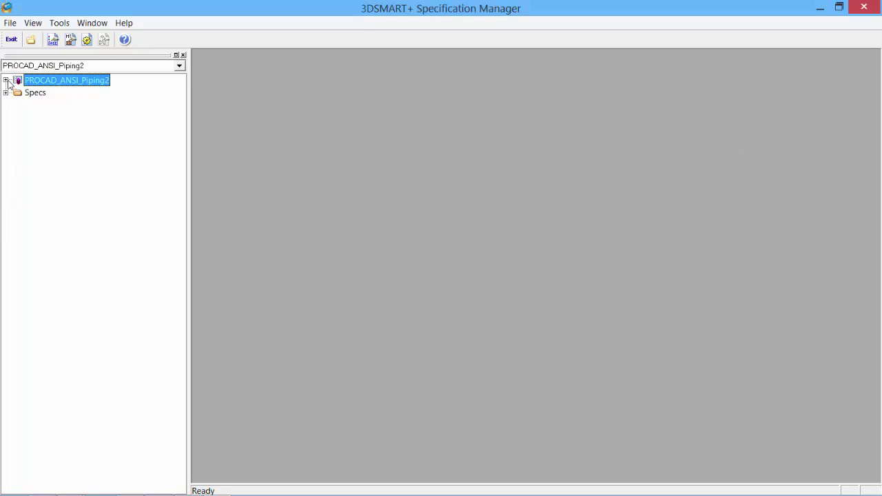
pyautogui.click(6, 81)
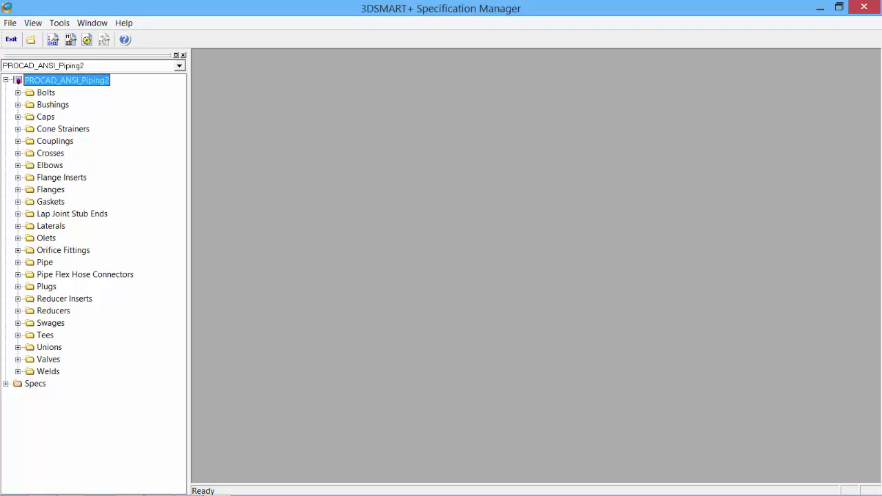
pyautogui.click(5, 81)
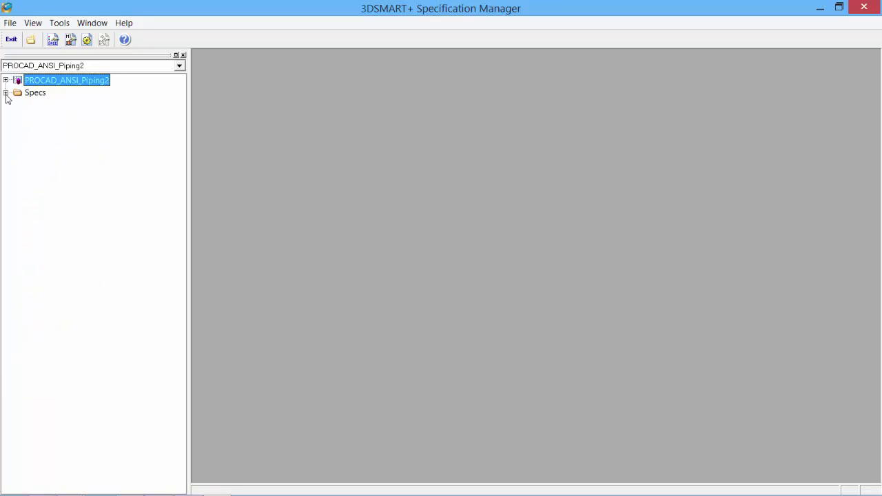
pyautogui.click(5, 92)
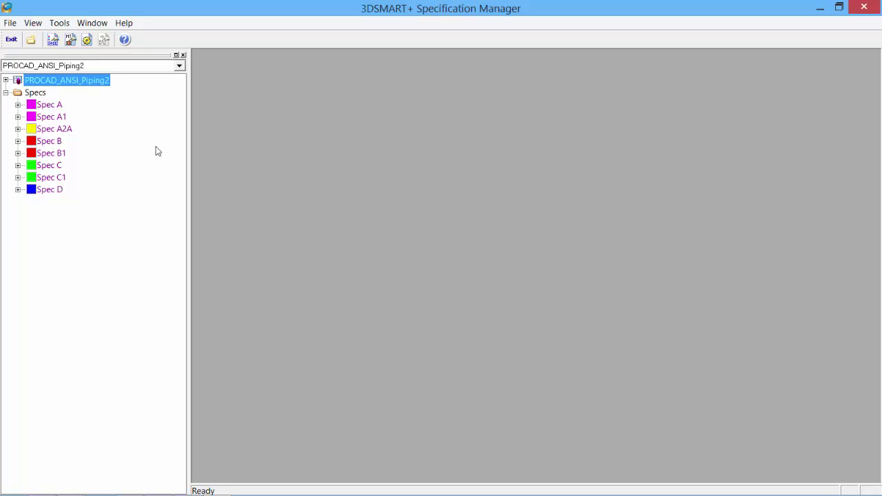
# Create a new spec named TLP-A1, review its colour choices, and continue to service/commodity selection.
pyautogui.click(31, 40)
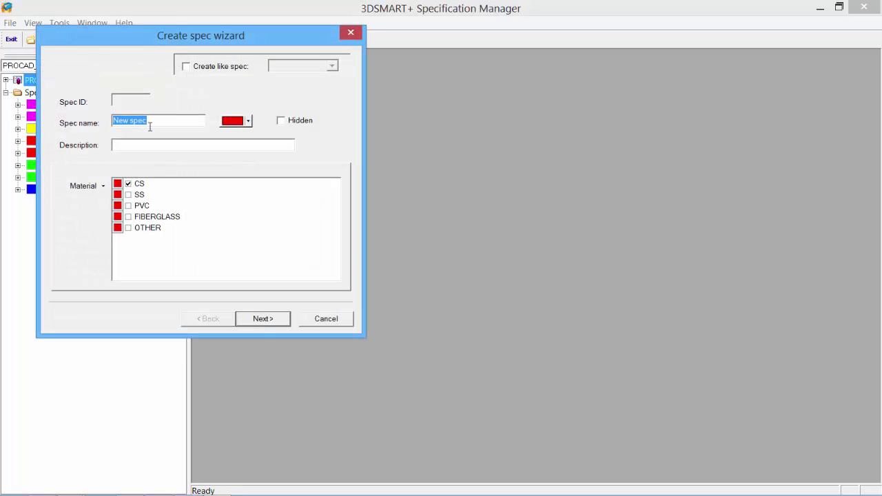
pyautogui.write('TLP-A1')
pyautogui.click(248, 121)
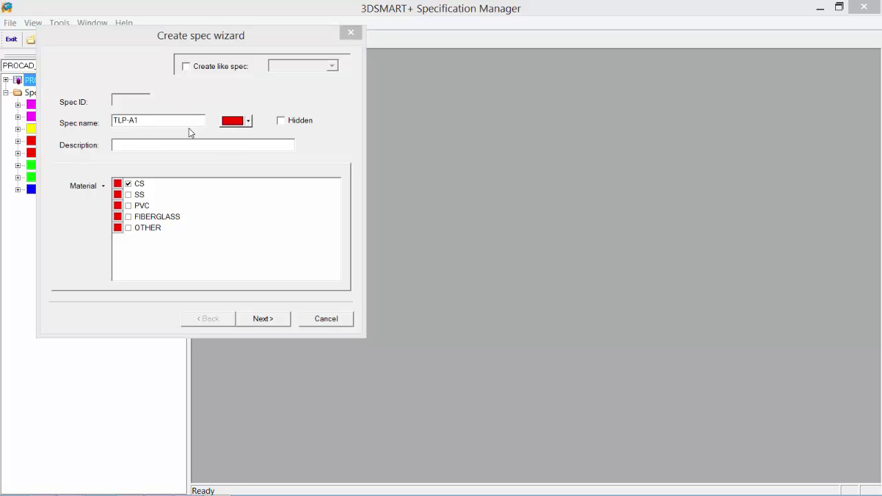
pyautogui.click(257, 320)
pyautogui.click(257, 320)
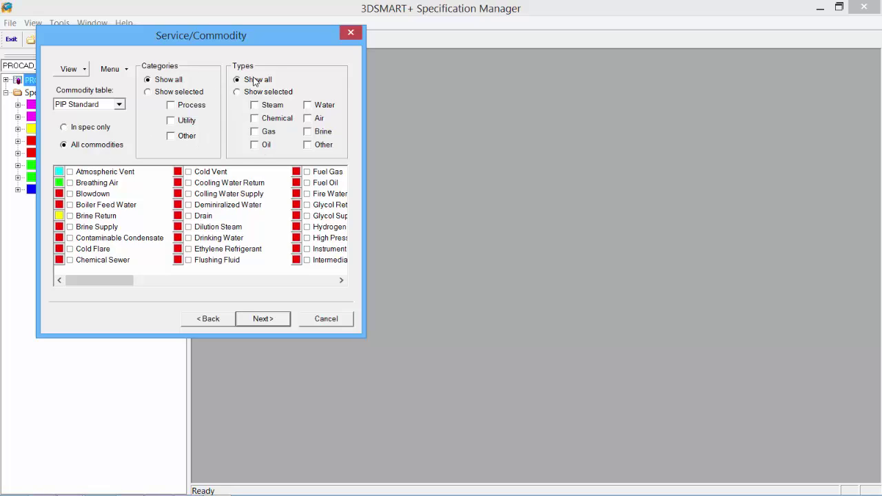
# Give the new spec a 150 lb ANSI rating and revision number 1.
pyautogui.click(268, 319)
pyautogui.click(127, 86)
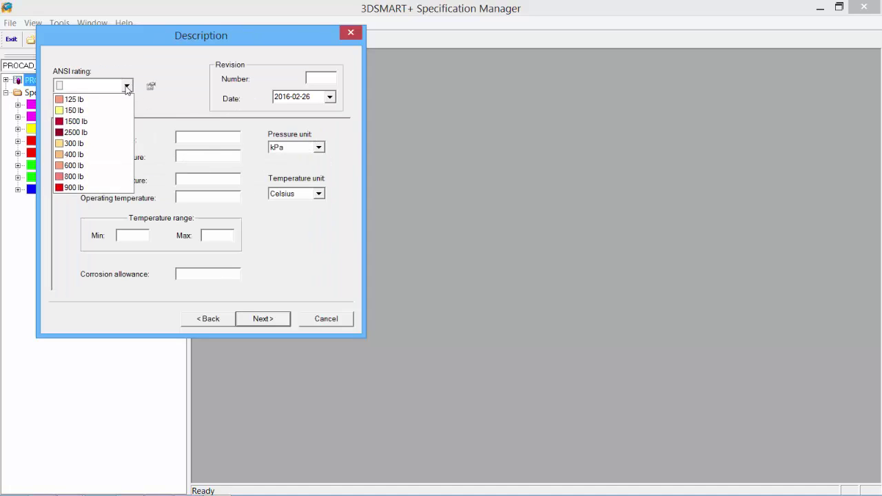
pyautogui.click(99, 110)
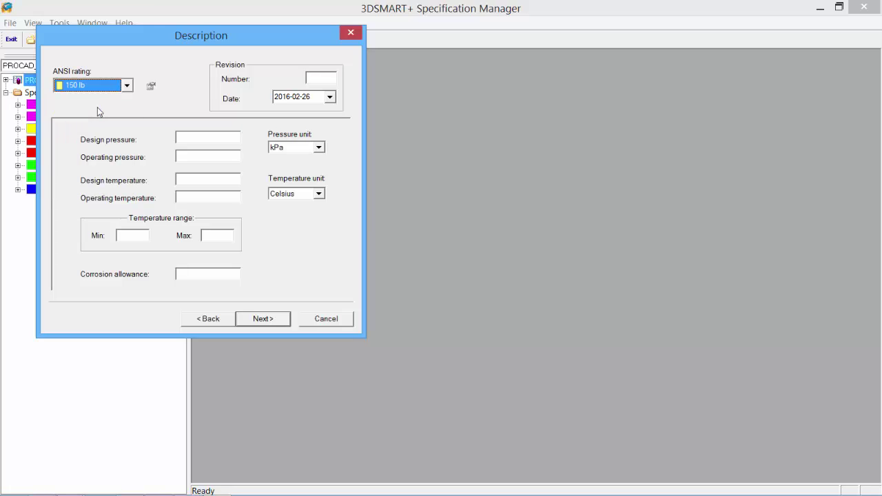
pyautogui.click(322, 77)
pyautogui.write('1')
# Set pressure units to PSI, temperature units to Fahrenheit, and corrosion allowance to .0625.
pyautogui.click(214, 136)
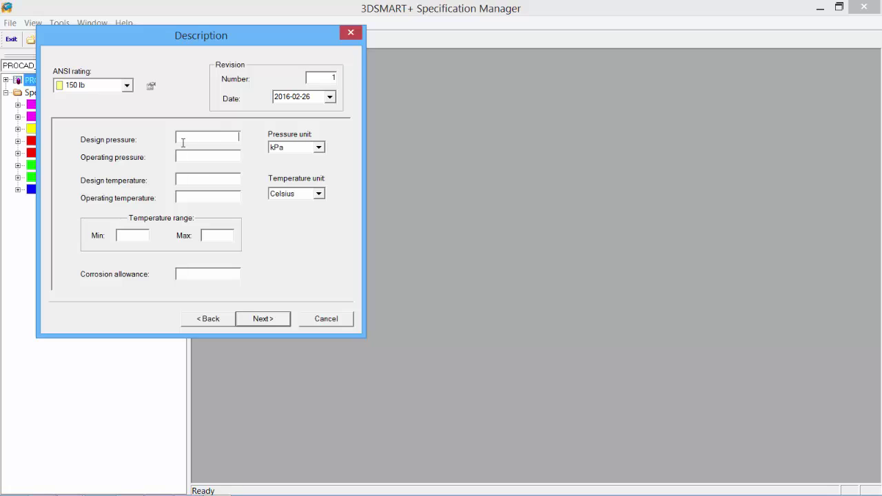
pyautogui.click(319, 148)
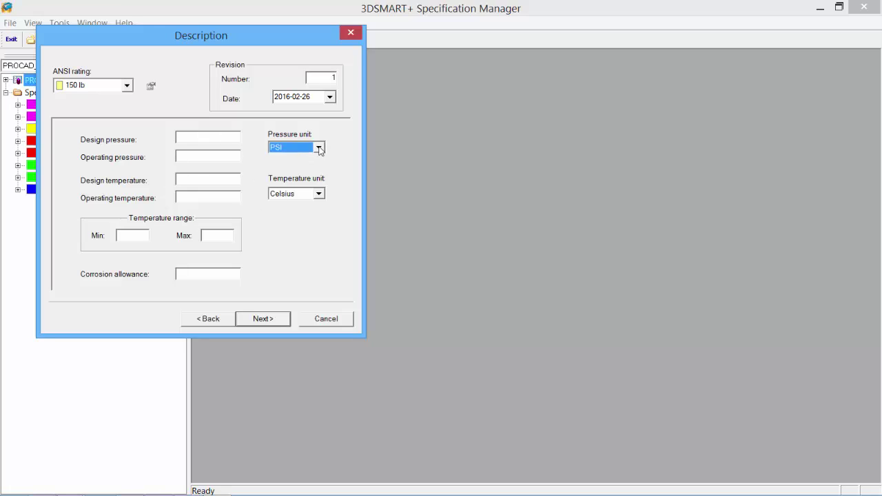
pyautogui.scroll(-1, 319, 149)
pyautogui.click(319, 147)
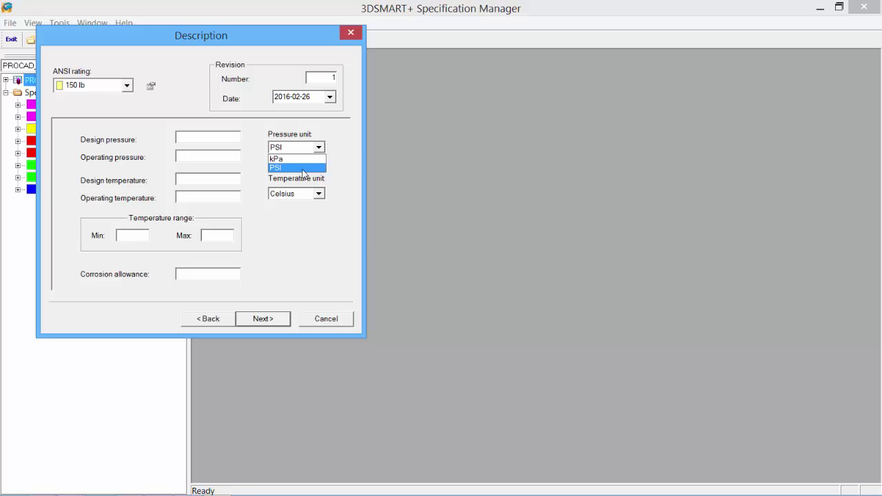
pyautogui.click(304, 169)
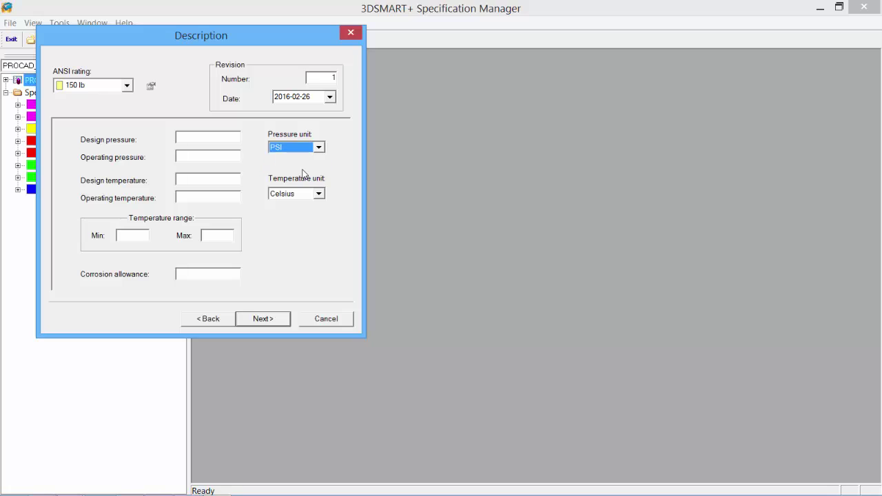
pyautogui.click(319, 195)
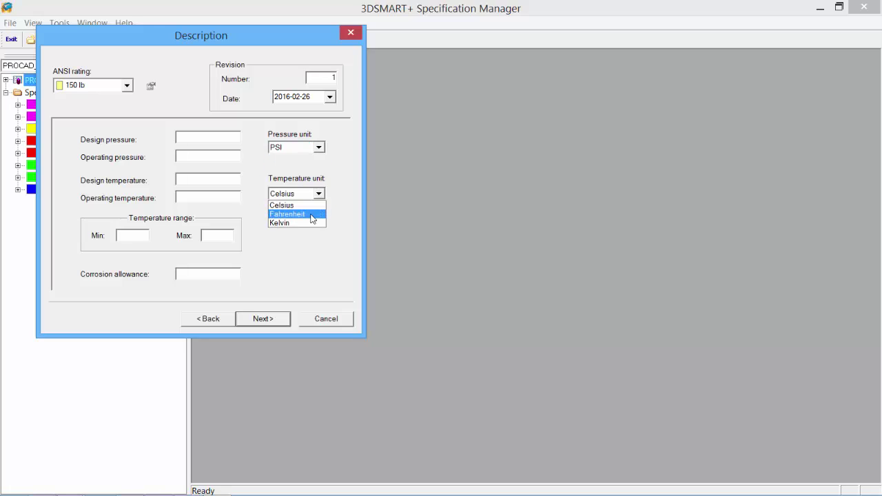
pyautogui.click(312, 219)
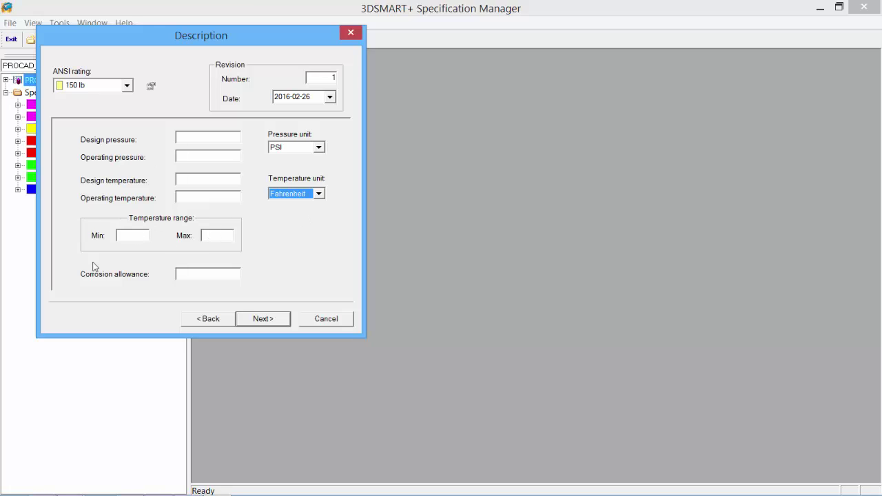
pyautogui.click(197, 273)
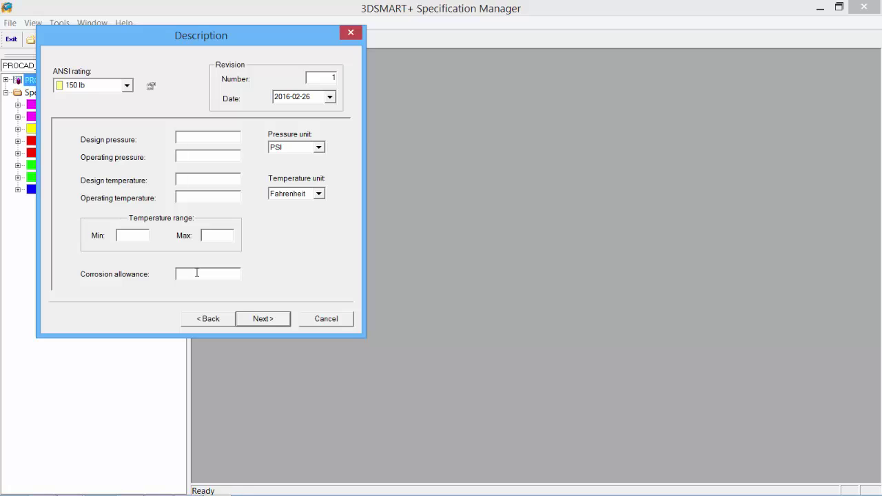
pyautogui.write('0625')
# On the parameters page, set flange face RF, bolt type Studs and gasket thickness 1/8".
pyautogui.click(263, 319)
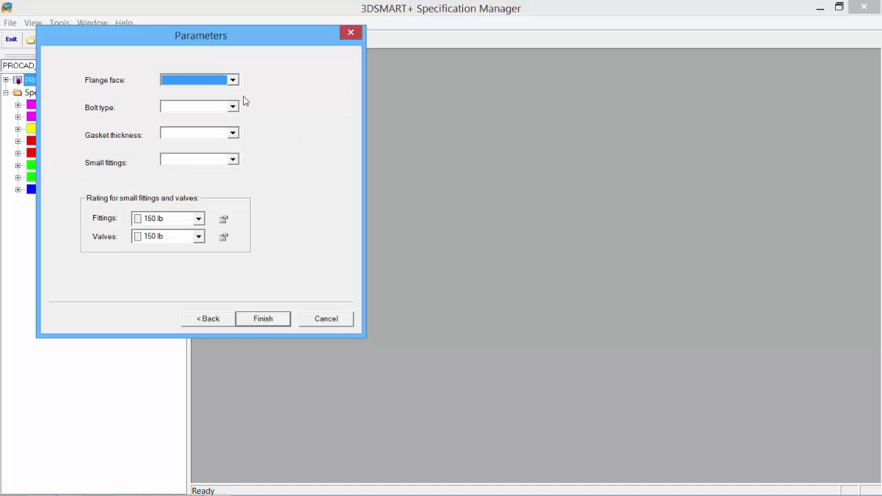
pyautogui.click(233, 80)
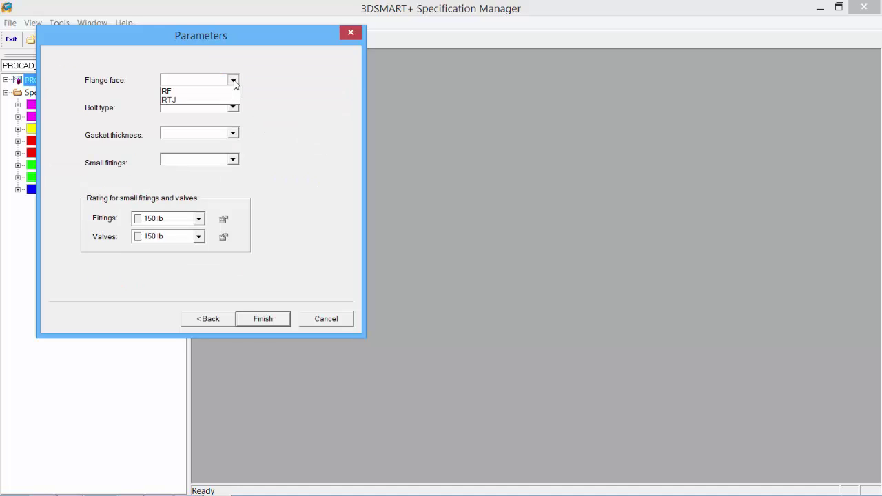
pyautogui.click(226, 100)
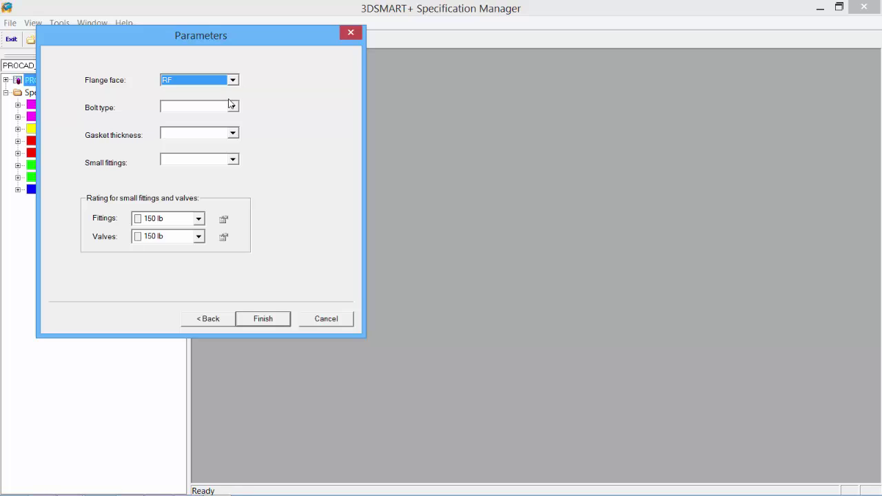
pyautogui.click(233, 106)
pyautogui.click(227, 127)
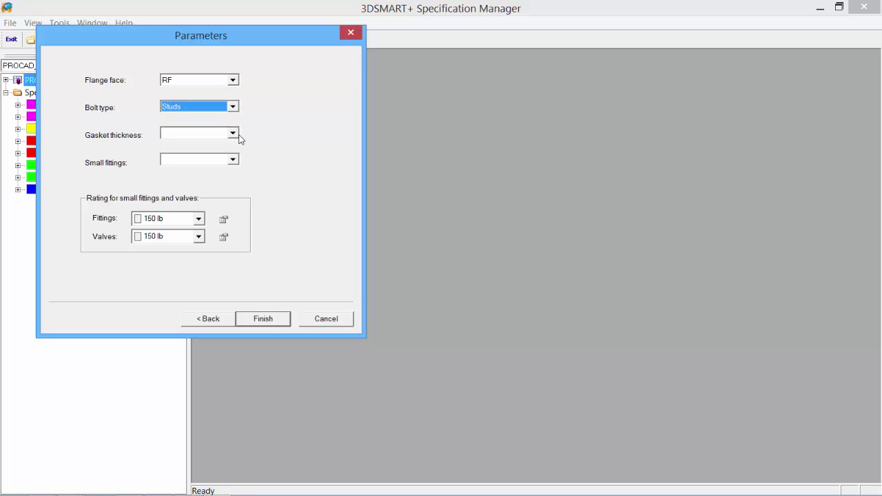
pyautogui.click(234, 133)
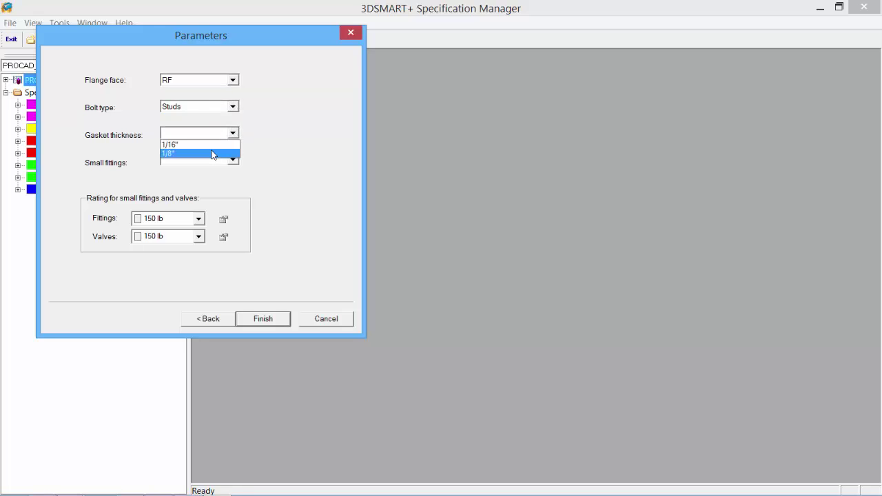
pyautogui.click(213, 153)
# Make small fittings Threaded Class 2000 and small valves 800 lb, then finish spec TLP-A1.
pyautogui.click(234, 161)
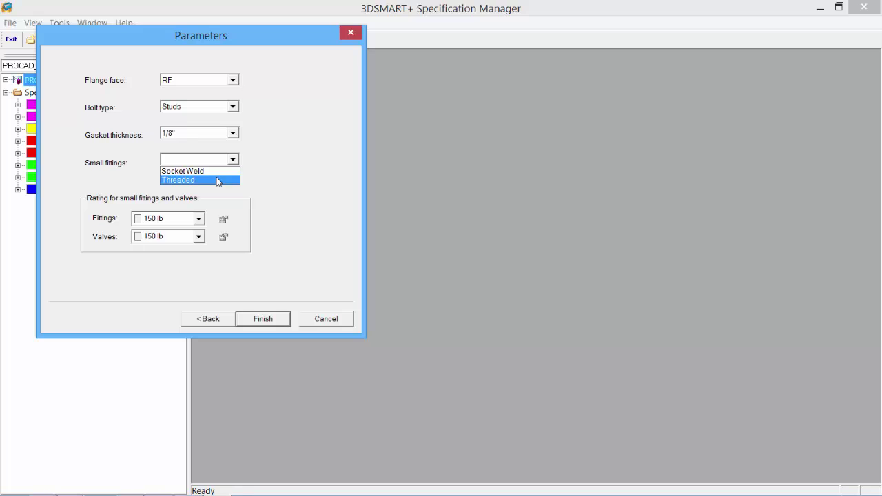
pyautogui.click(218, 180)
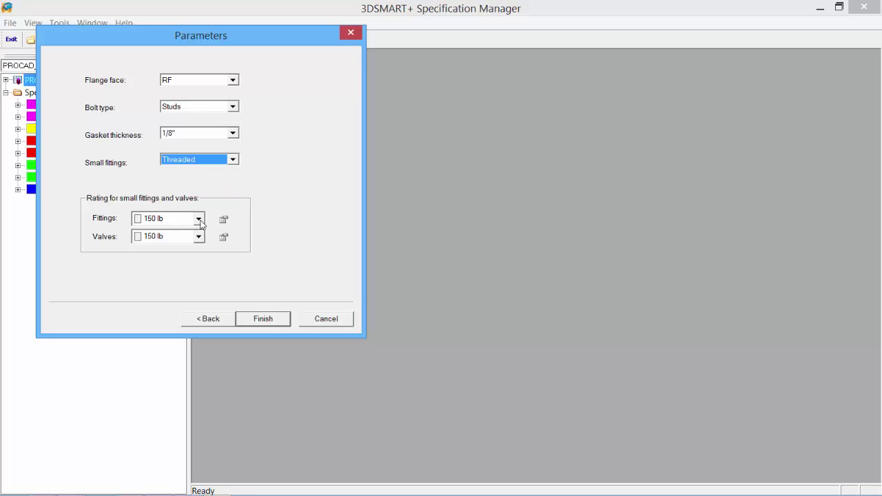
pyautogui.click(199, 219)
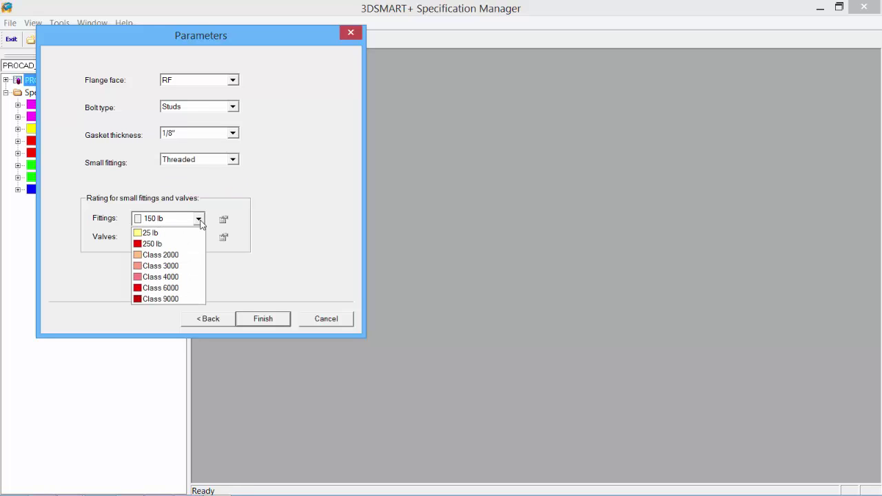
pyautogui.click(178, 255)
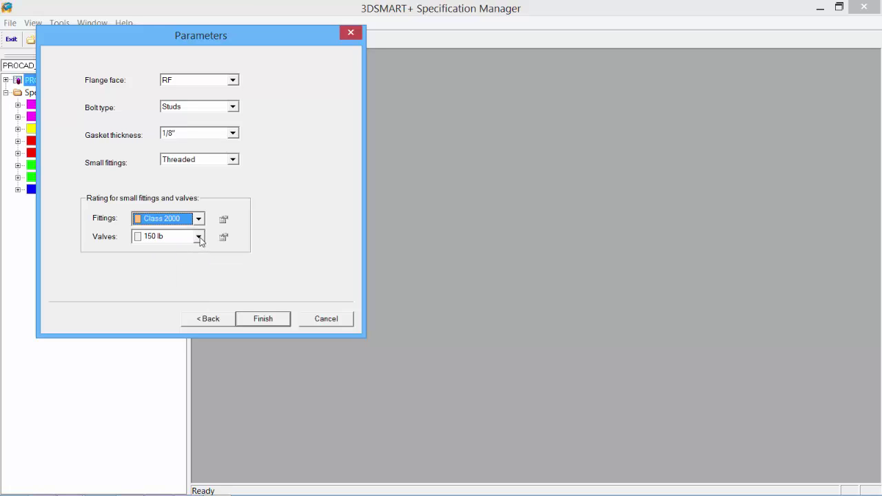
pyautogui.click(199, 236)
pyautogui.click(168, 306)
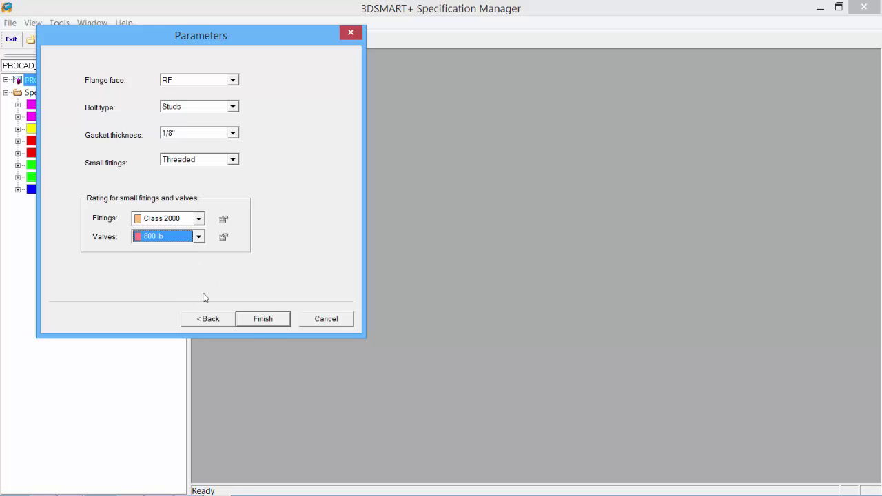
pyautogui.click(267, 319)
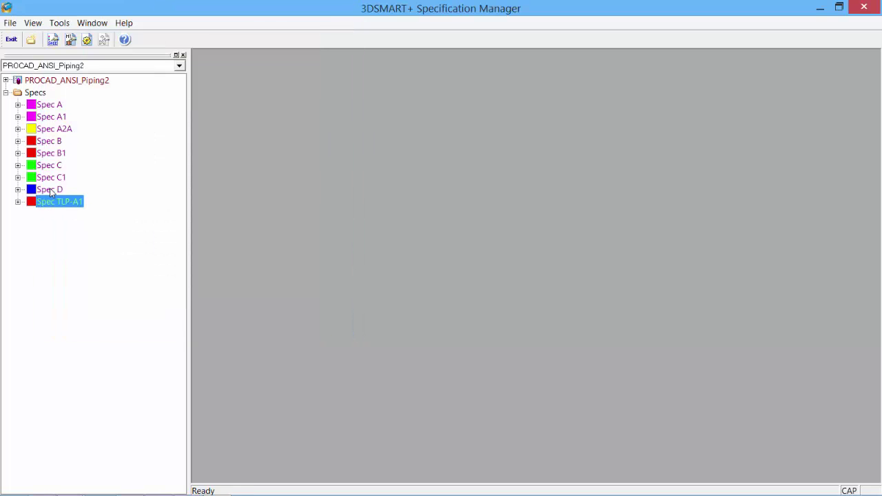
# Open the component type tree for spec TLP-A1 via Add types > Select for add.
pyautogui.rightClick(59, 204)
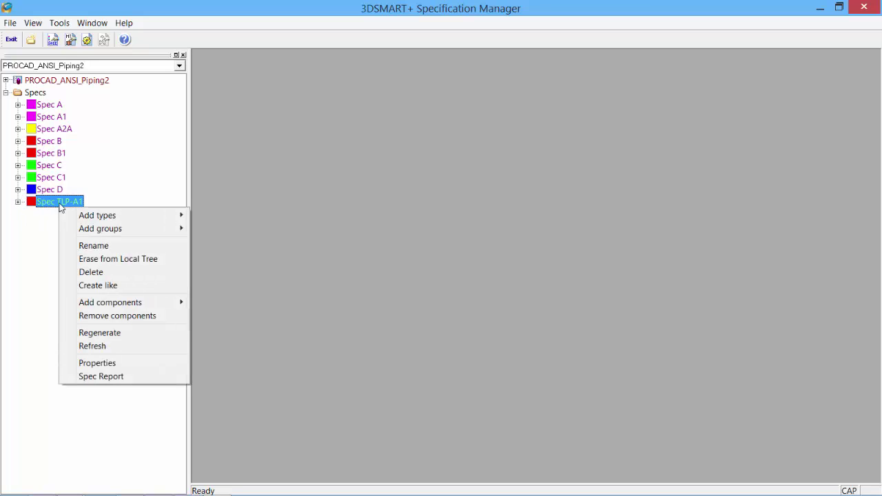
pyautogui.moveTo(97, 216)
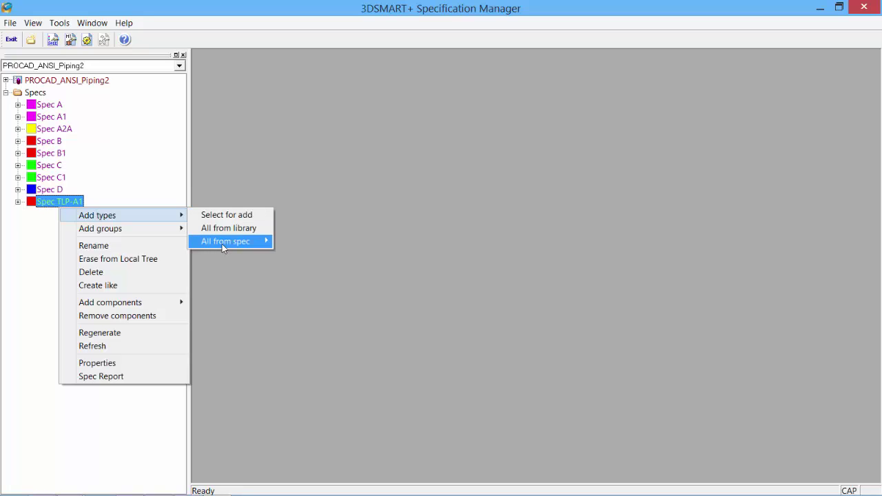
pyautogui.moveTo(223, 248)
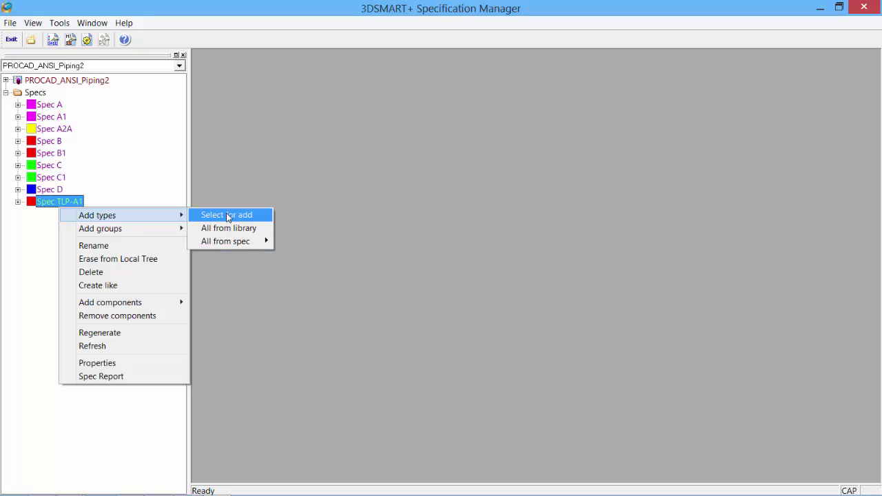
pyautogui.click(228, 216)
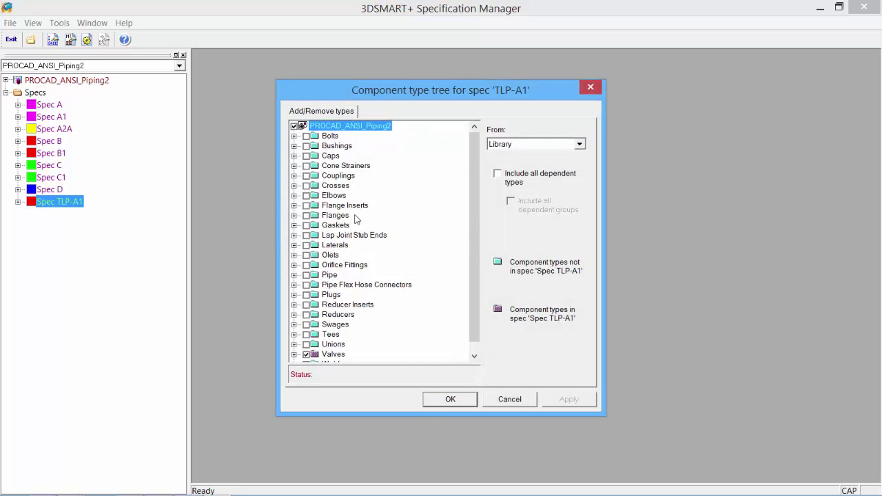
# Tick Pipe, Flanges, Gaskets, Bolts and Elbows and apply them to spec TLP-A1.
pyautogui.click(307, 275)
pyautogui.click(307, 216)
pyautogui.click(306, 225)
pyautogui.click(307, 136)
pyautogui.click(307, 196)
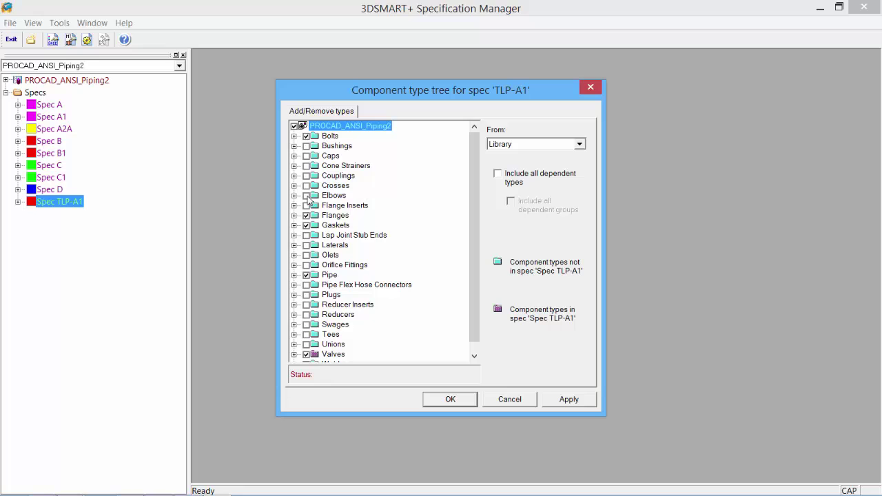
pyautogui.click(575, 401)
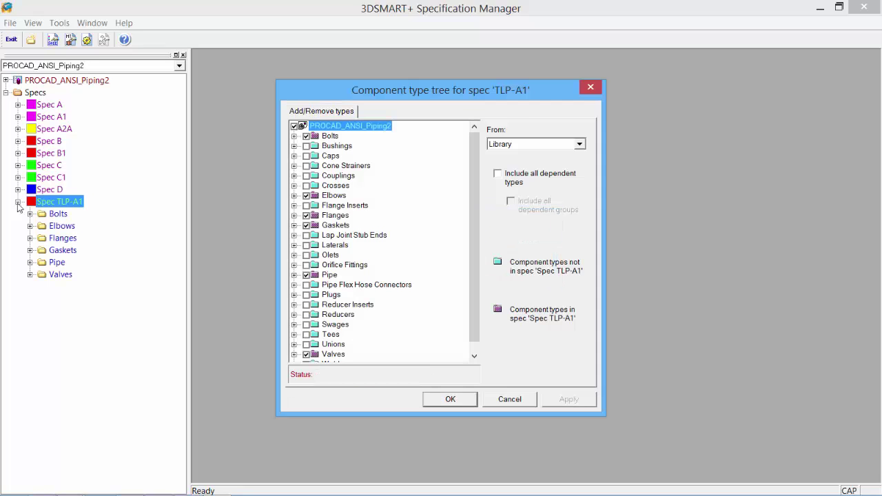
pyautogui.click(442, 404)
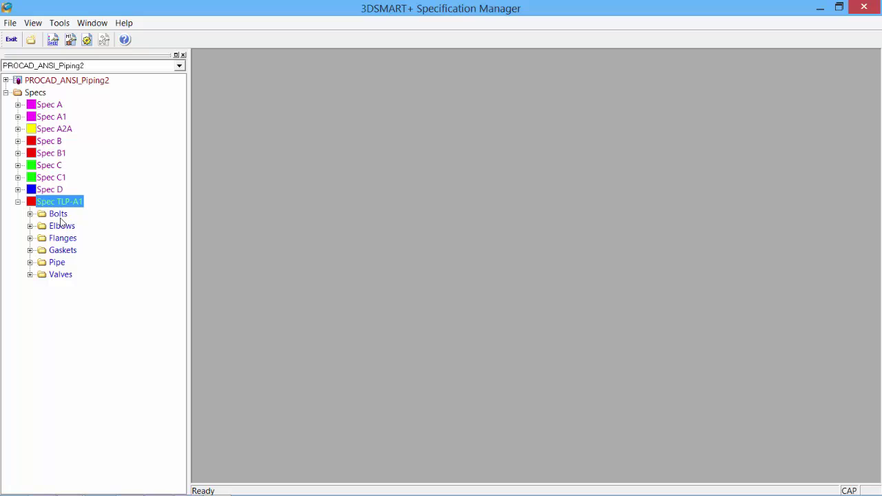
# Add the library Pipe sub-type beneath the Pipe type of spec TLP-A1.
pyautogui.click(58, 214)
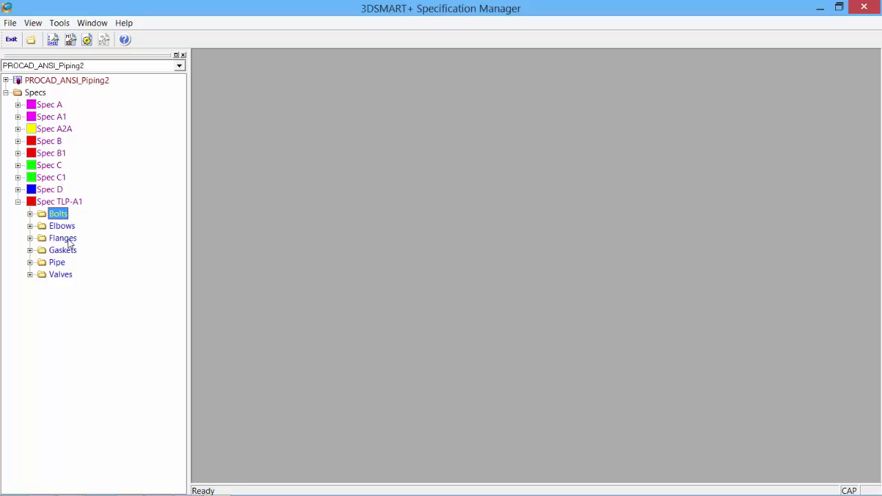
pyautogui.click(69, 241)
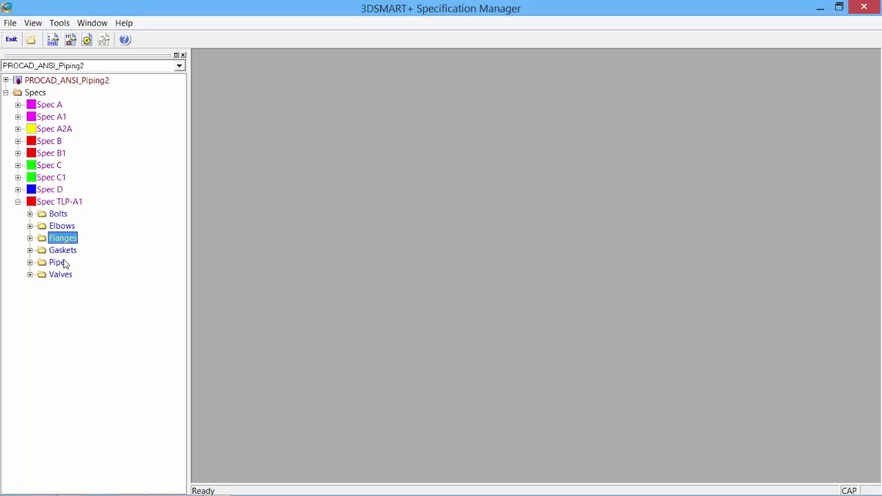
pyautogui.rightClick(63, 266)
pyautogui.moveTo(122, 276)
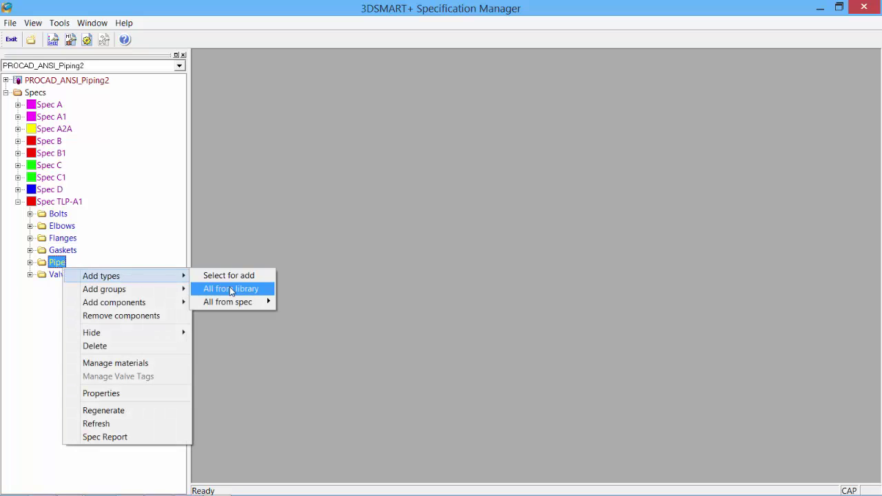
pyautogui.moveTo(231, 299)
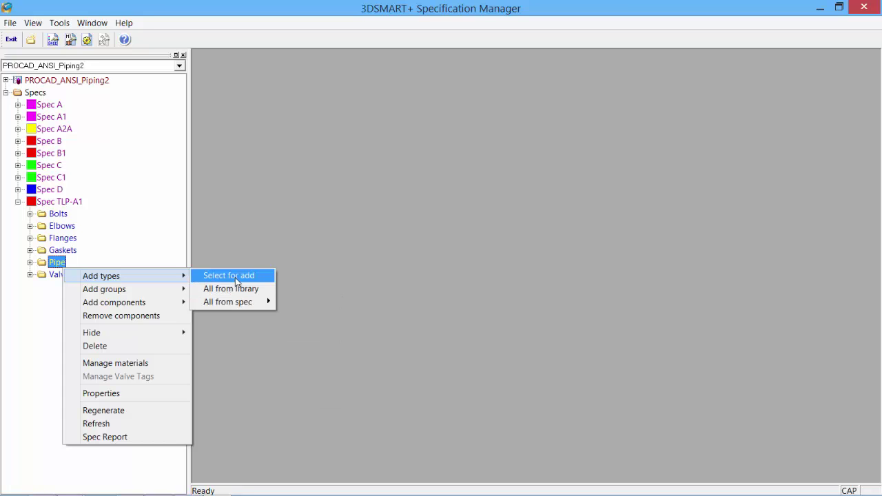
pyautogui.click(236, 279)
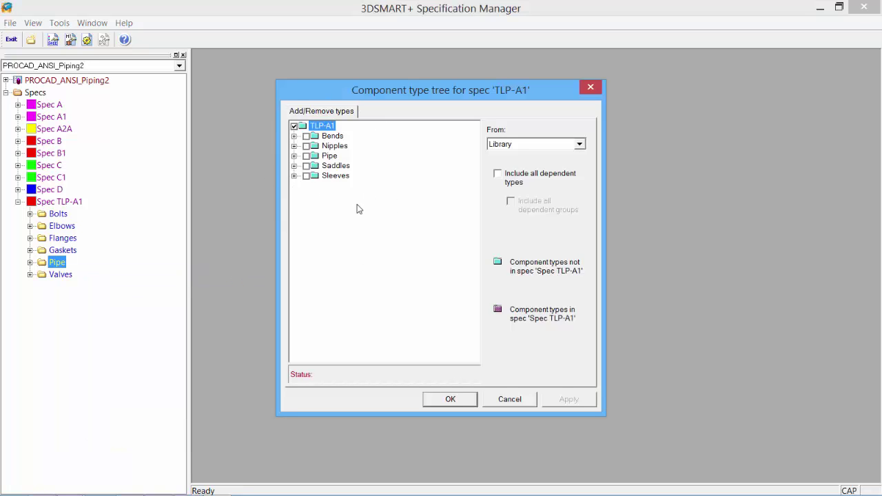
pyautogui.click(307, 156)
pyautogui.click(450, 400)
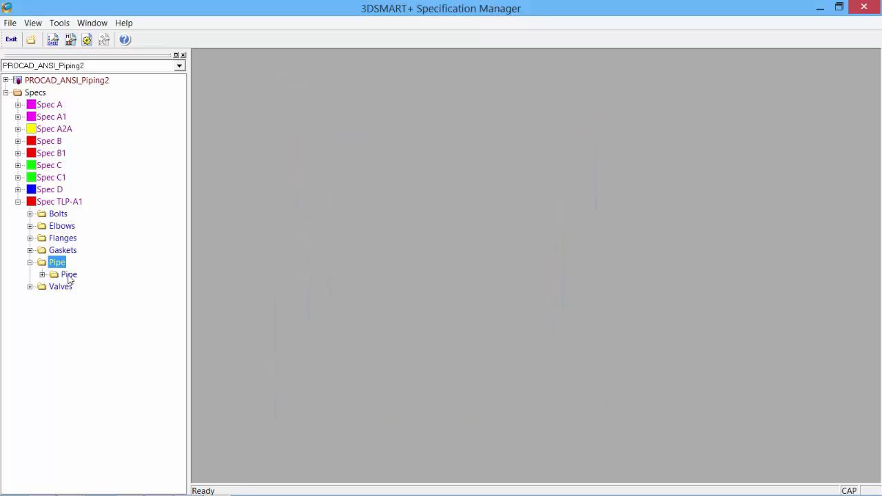
# Add Seamless pipe under the child Pipe type and dismiss the rows-affected message.
pyautogui.rightClick(69, 276)
pyautogui.moveTo(166, 288)
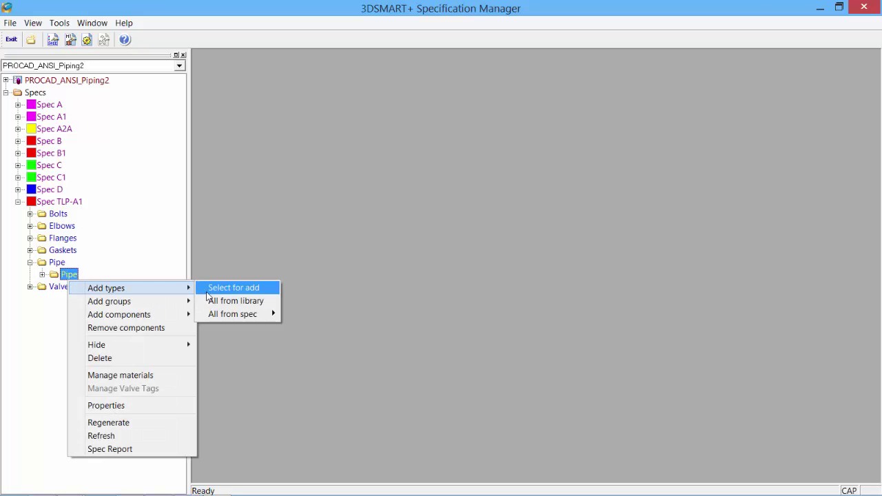
pyautogui.click(217, 292)
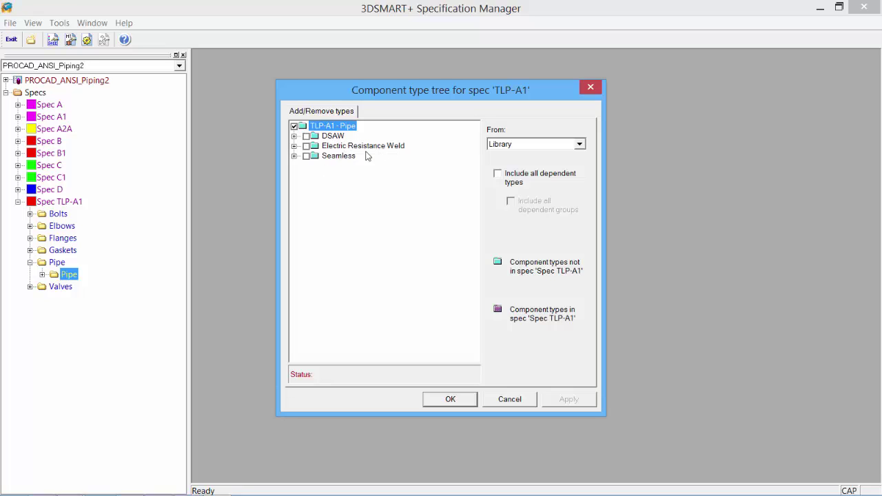
pyautogui.click(306, 156)
pyautogui.click(450, 401)
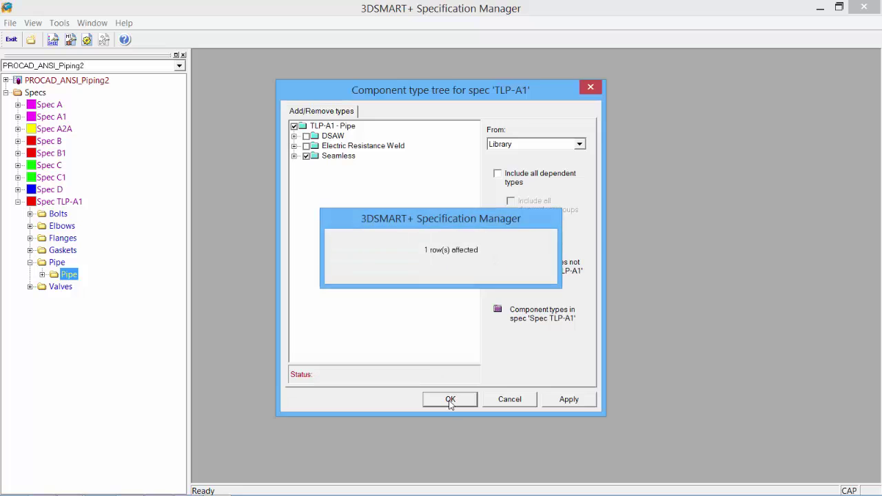
pyautogui.press('Return')
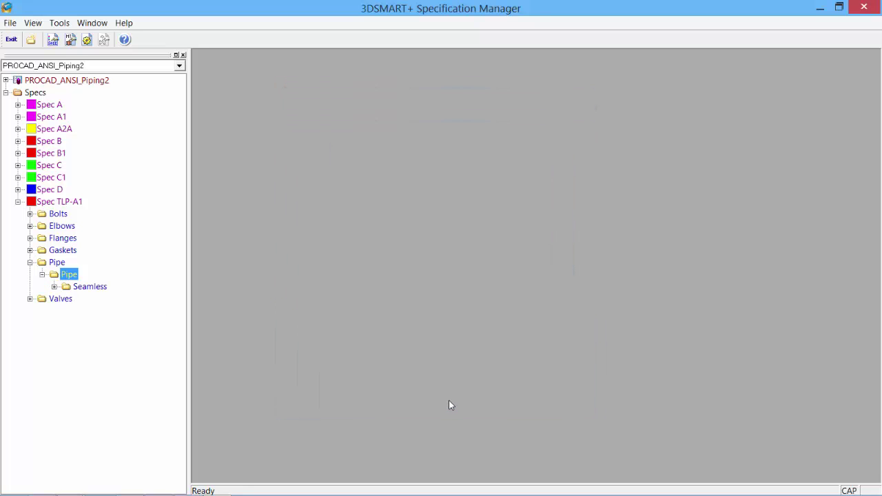
# Add the Schedule 80 component group under Seamless.
pyautogui.rightClick(95, 288)
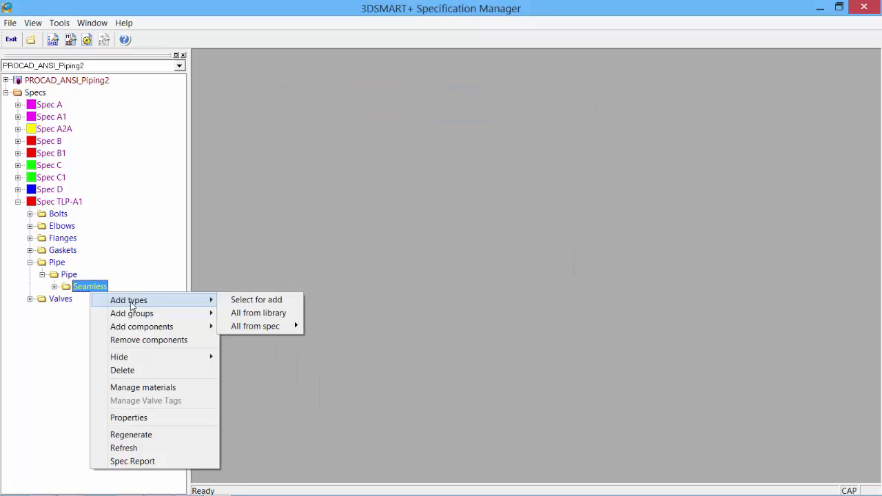
pyautogui.rightClick(105, 287)
pyautogui.click(253, 319)
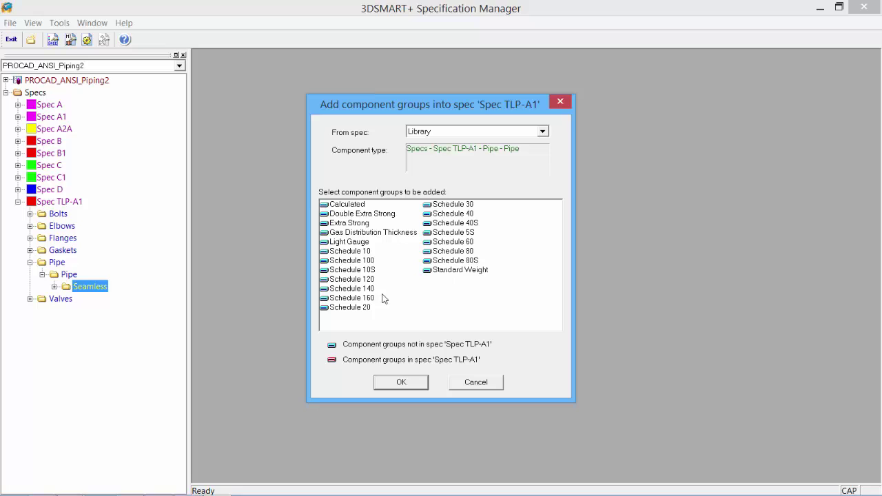
pyautogui.click(450, 251)
pyautogui.click(406, 387)
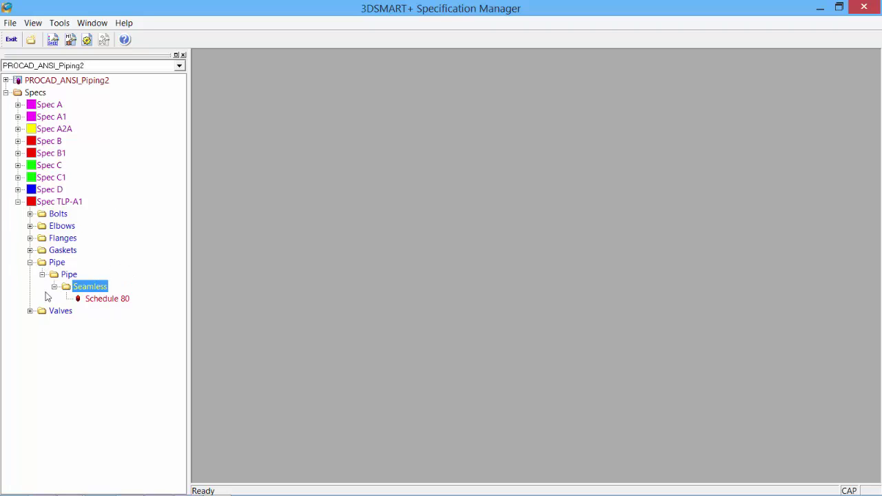
# Open the Schedule 80 group and add seamless pipe sizes 2, 3, 4, 6, 8 and 10.
pyautogui.click(101, 299)
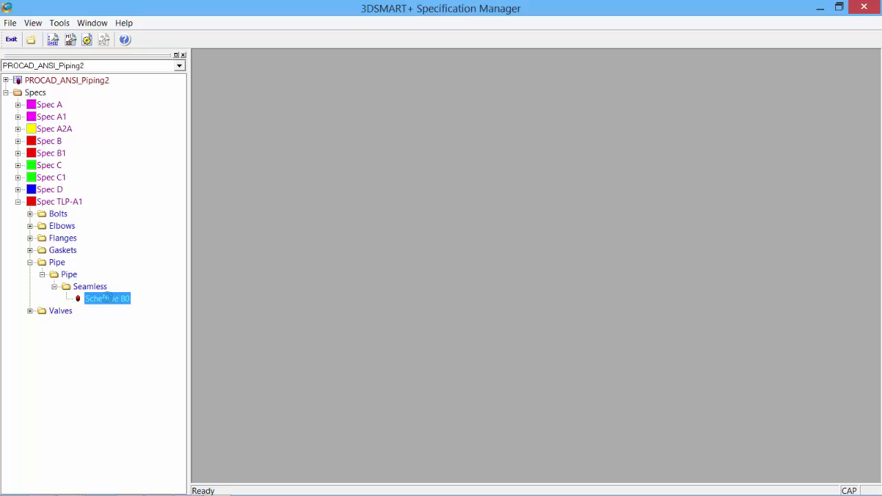
pyautogui.doubleClick(107, 298)
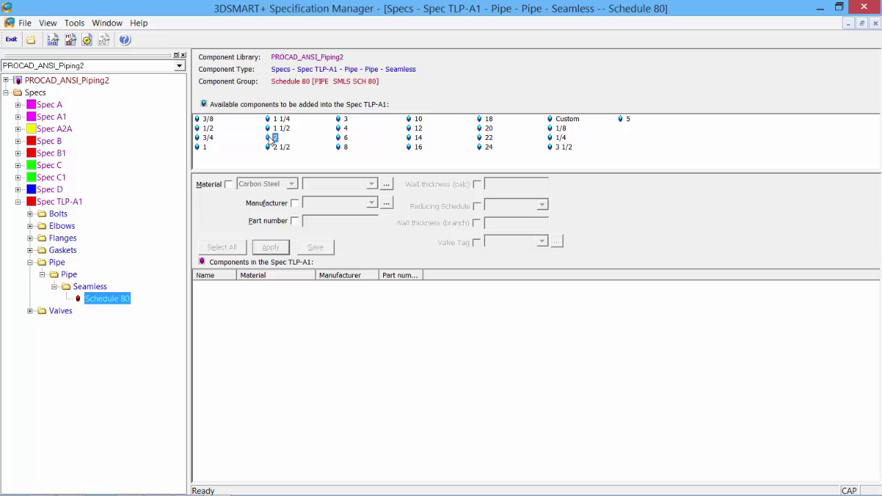
pyautogui.doubleClick(273, 138)
pyautogui.doubleClick(344, 119)
pyautogui.doubleClick(345, 128)
pyautogui.doubleClick(345, 138)
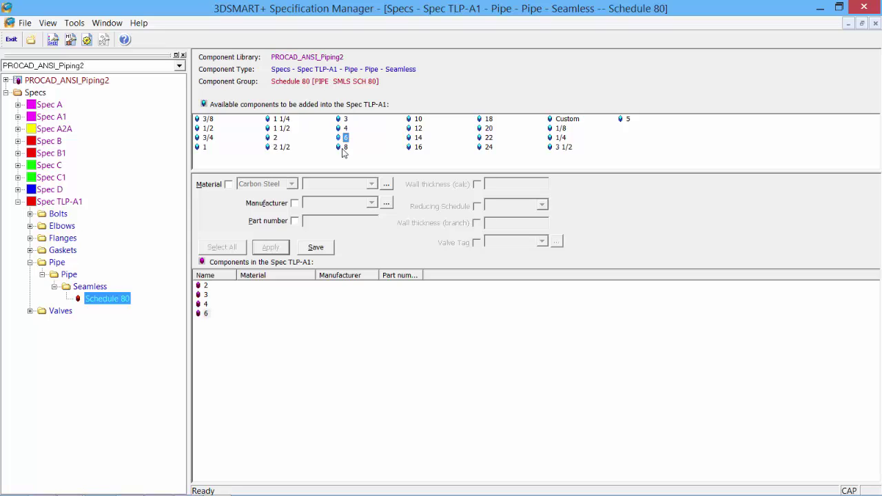
pyautogui.doubleClick(344, 147)
pyautogui.doubleClick(418, 119)
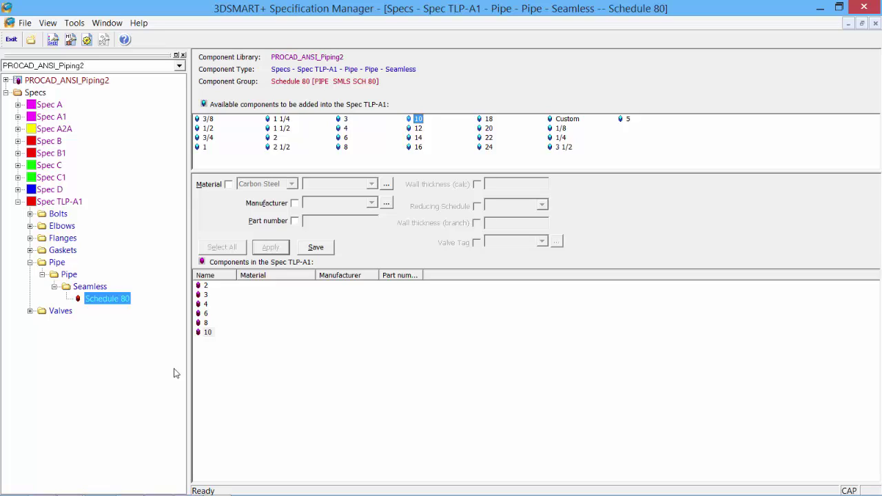
# Collapse TLP-A1 and start a new spec named TLP-A2, created like spec A.
pyautogui.click(18, 201)
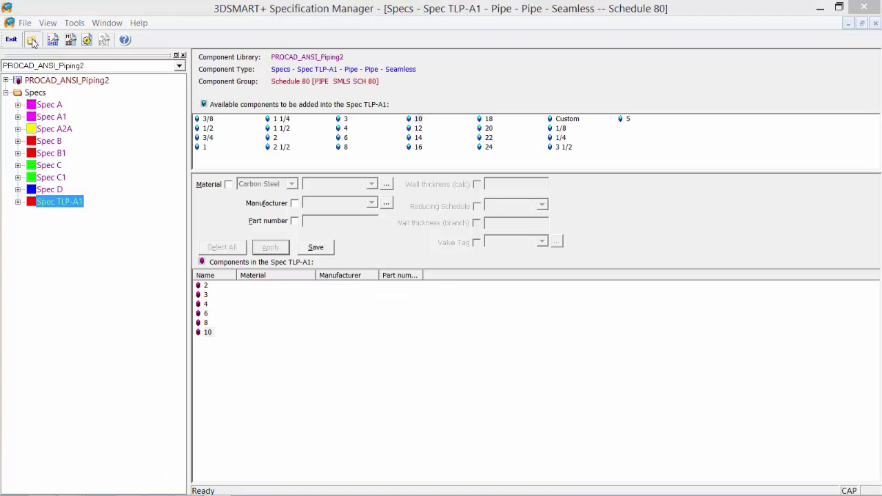
pyautogui.click(31, 40)
pyautogui.moveTo(163, 123); pyautogui.dragTo(83, 122)
pyautogui.write('TLP-A2')
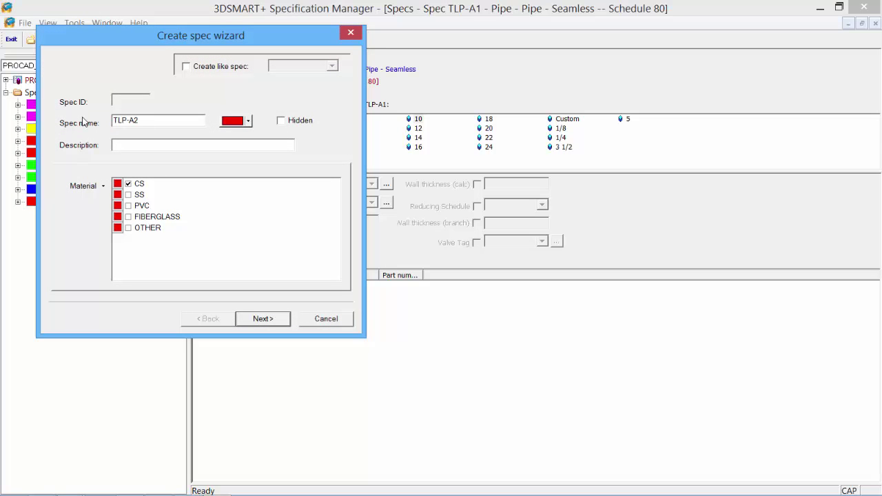
pyautogui.click(186, 67)
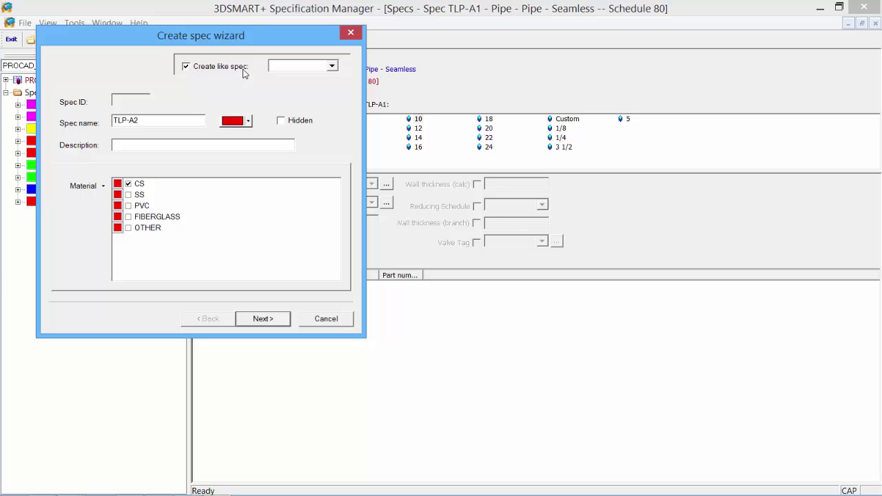
pyautogui.click(333, 67)
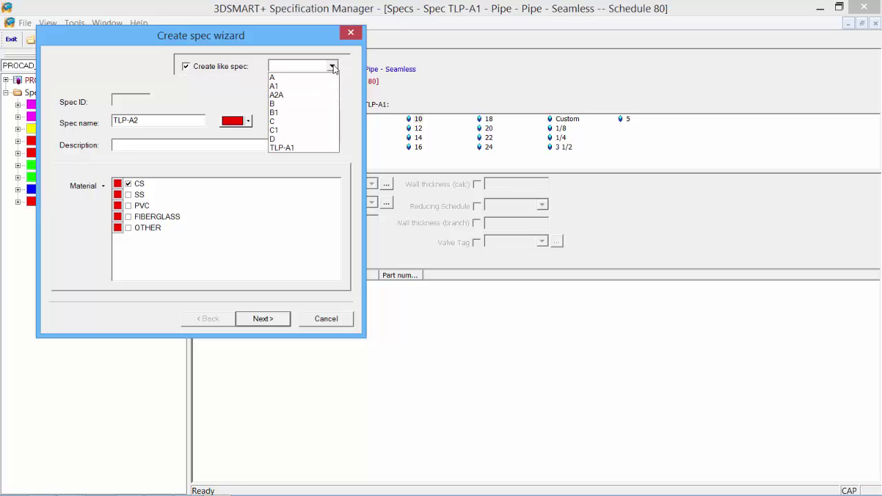
pyautogui.click(305, 78)
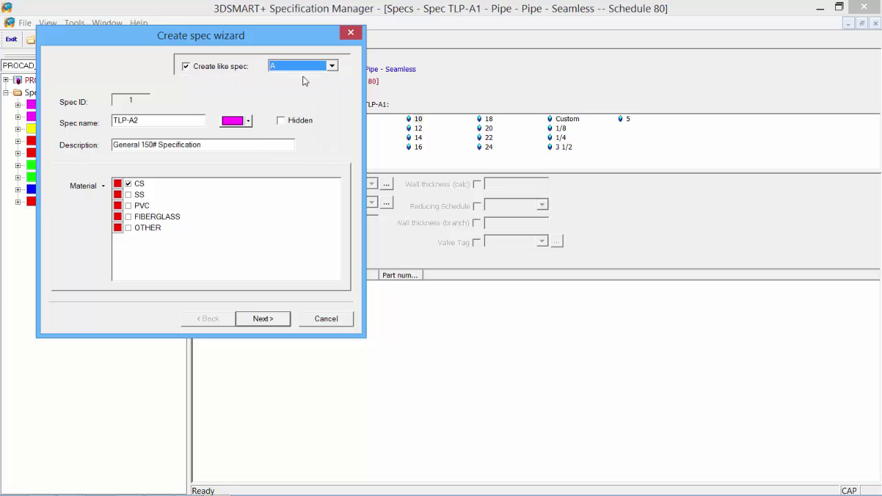
# Date TLP-A2's revision 2016-02-26, use Fahrenheit temperatures, and finish the spec.
pyautogui.click(255, 319)
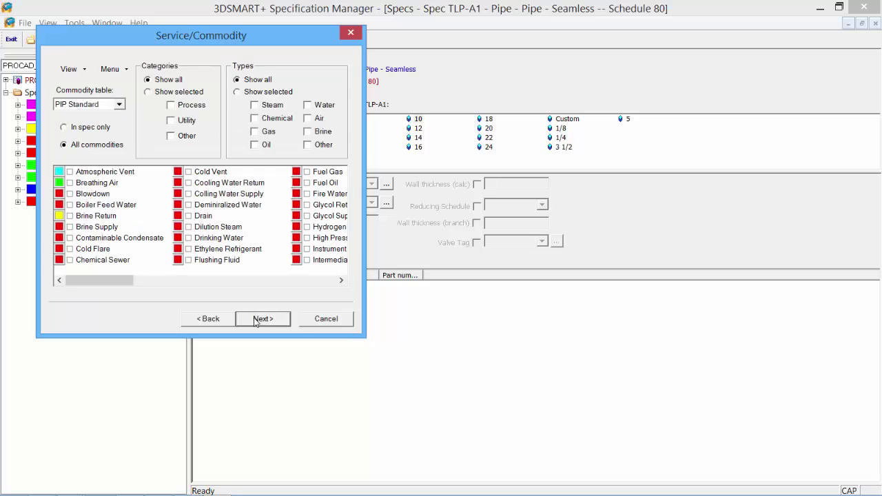
pyautogui.click(256, 319)
pyautogui.click(330, 97)
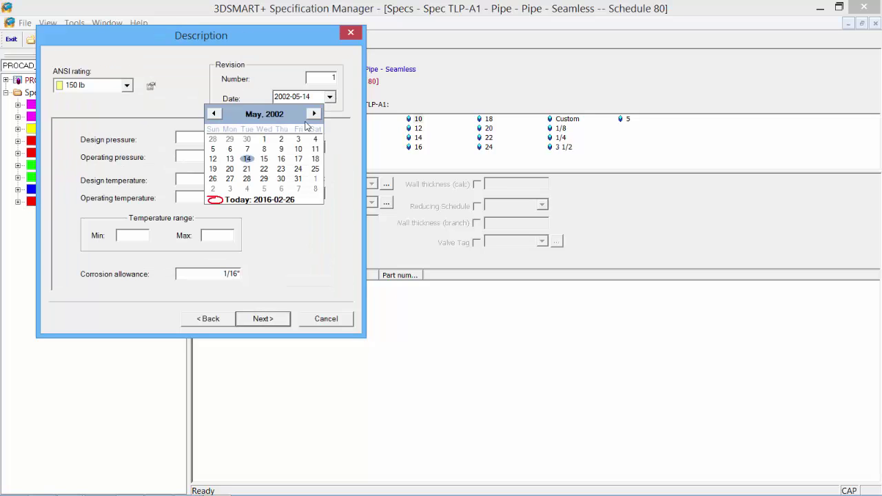
pyautogui.click(234, 201)
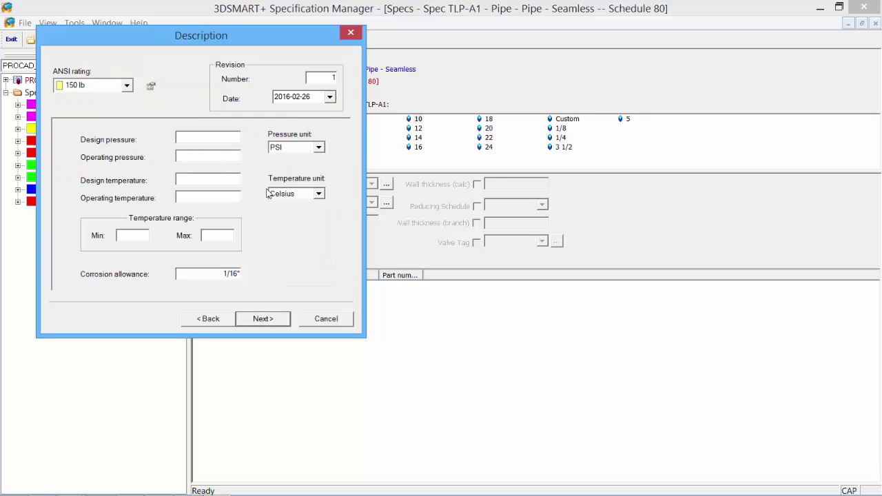
pyautogui.click(318, 194)
pyautogui.click(311, 212)
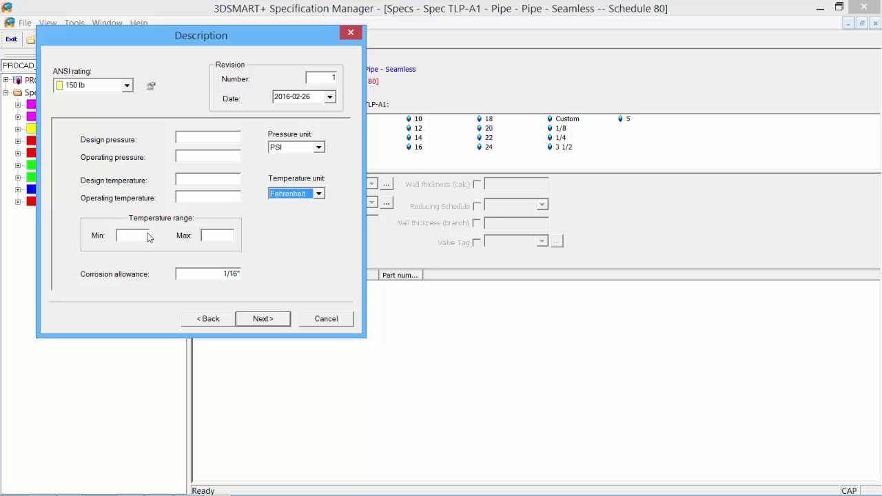
pyautogui.click(261, 319)
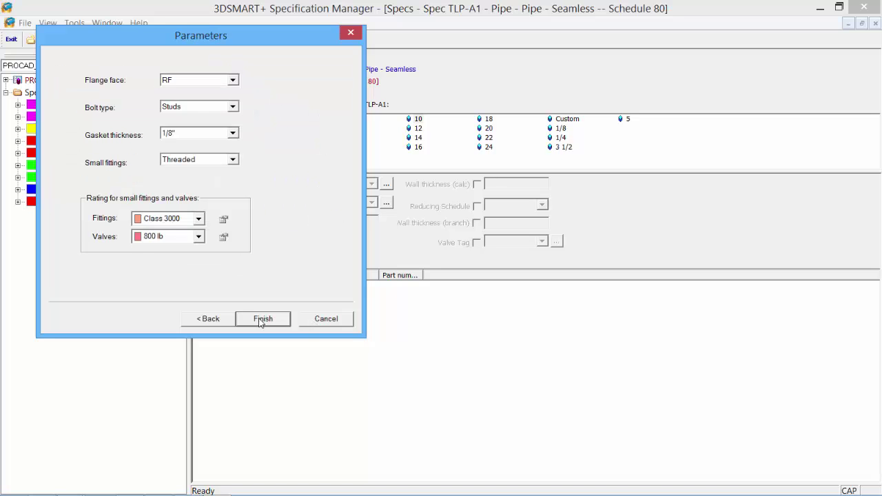
pyautogui.click(262, 320)
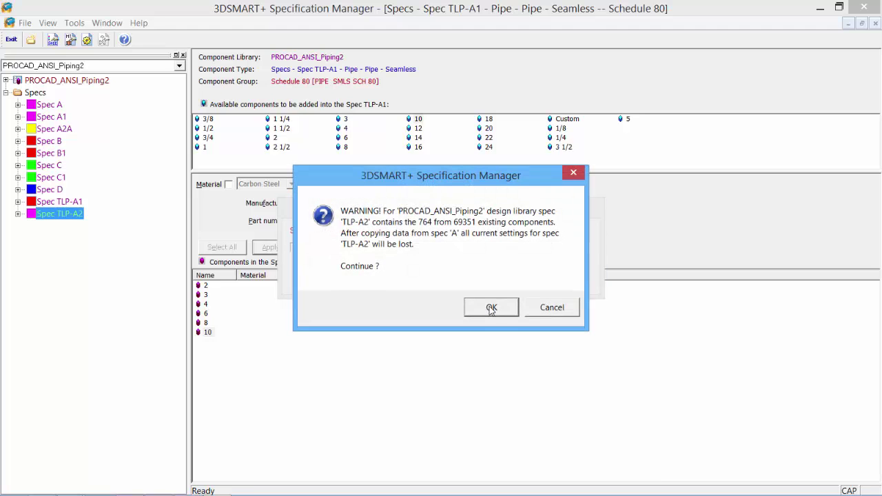
# Confirm overwriting TLP-A2 with all 1486 Spec A components, then expand TLP-A2.
pyautogui.click(491, 307)
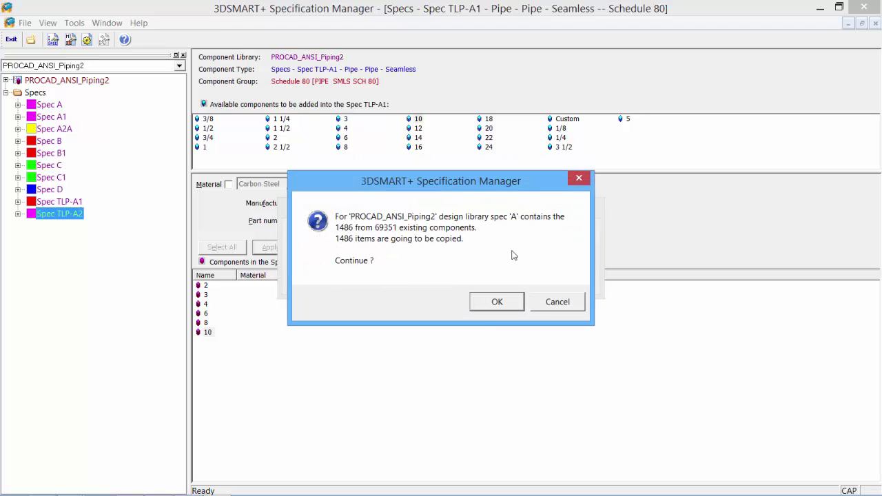
pyautogui.click(496, 303)
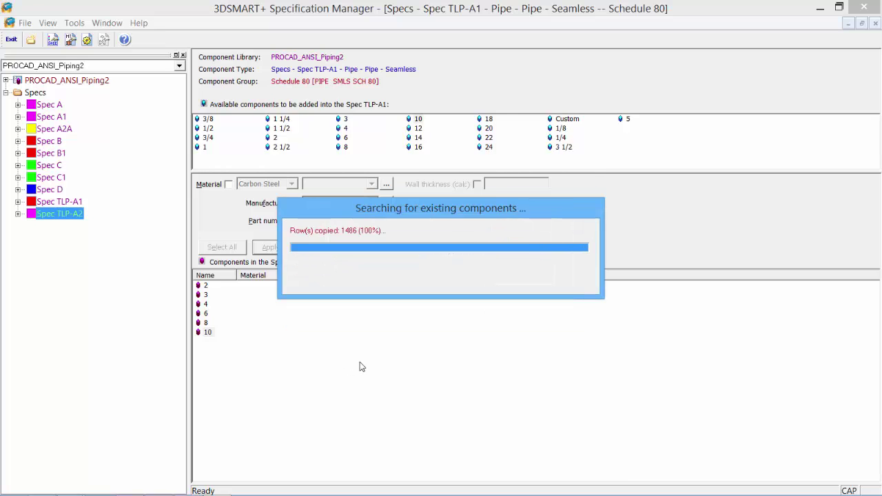
pyautogui.click(18, 215)
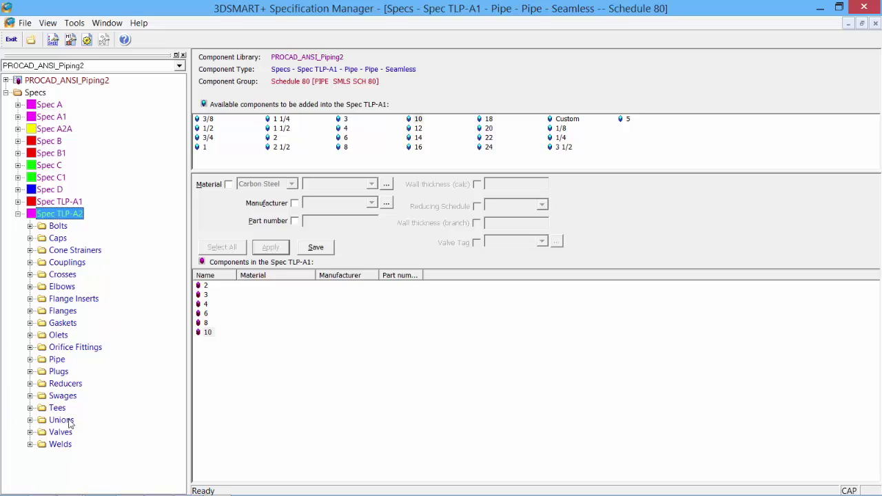
# Check TLP-A2's Seamless pipe schedules: Standard Weight, Schedule 80 and Schedule 40.
pyautogui.click(60, 288)
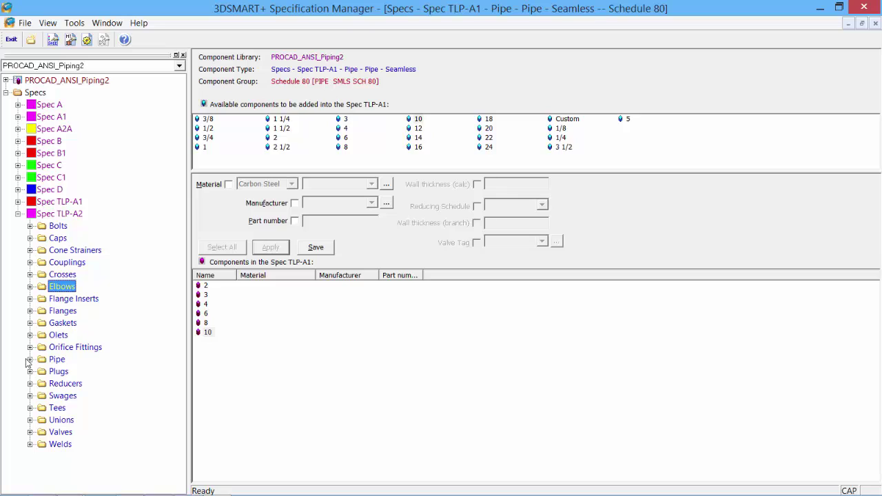
pyautogui.click(57, 360)
pyautogui.click(30, 359)
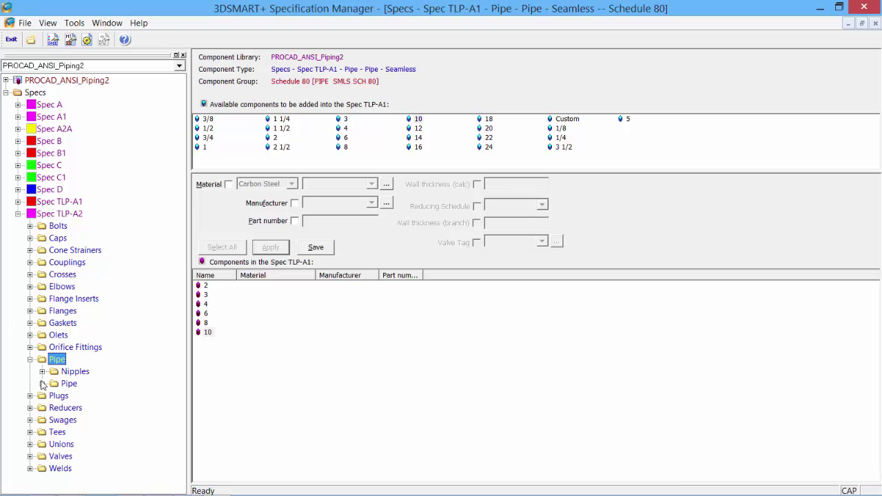
pyautogui.click(42, 384)
pyautogui.click(54, 395)
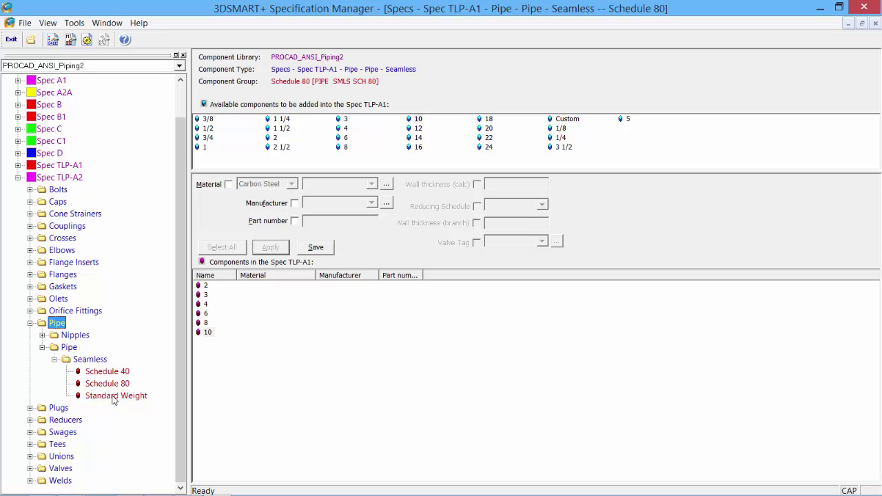
pyautogui.click(114, 397)
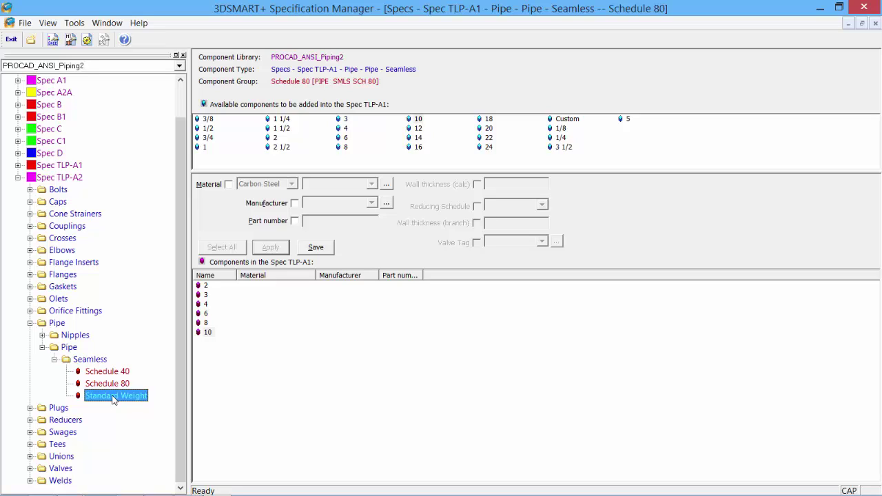
pyautogui.click(114, 398)
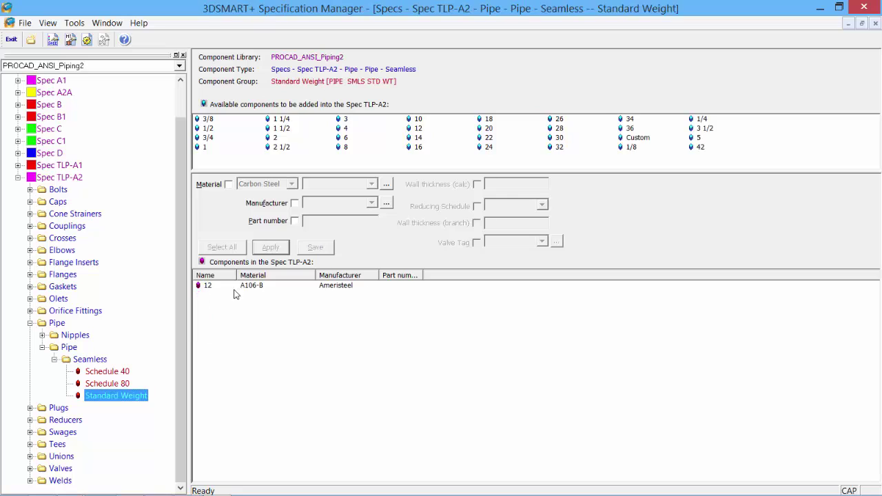
pyautogui.click(120, 384)
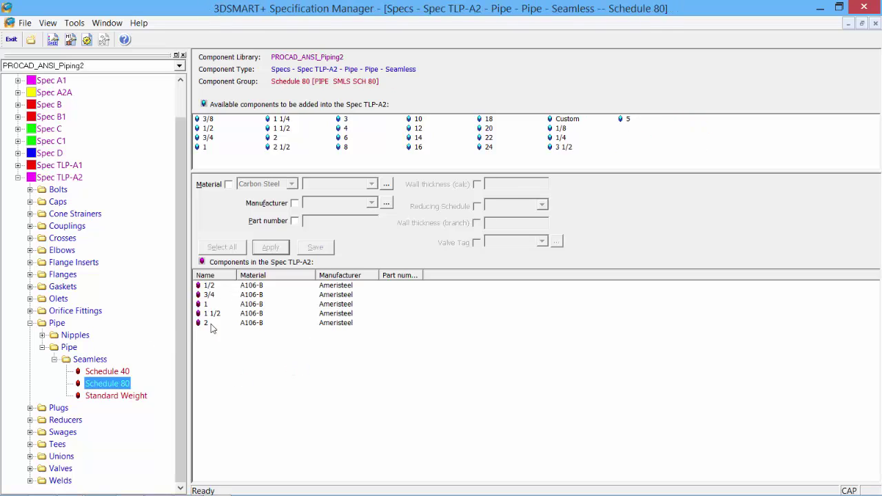
pyautogui.click(101, 373)
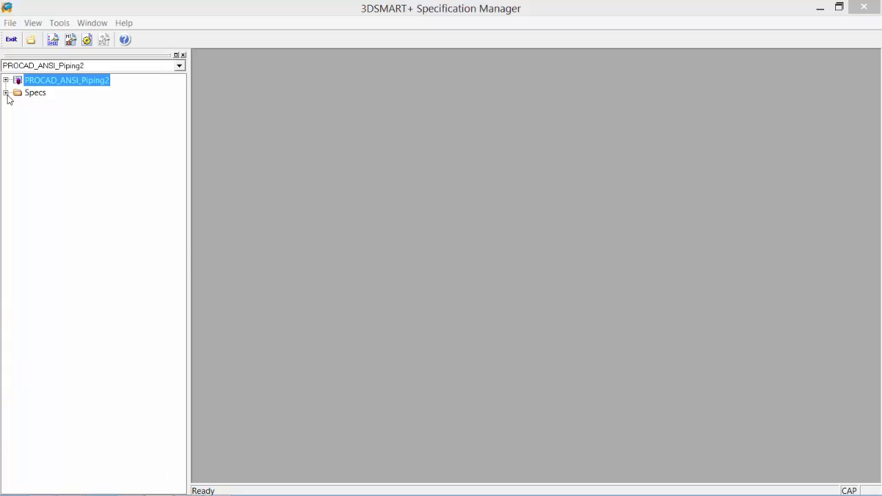
# Add a Raised Face type under TLP-A1's Bolts folder.
pyautogui.click(6, 94)
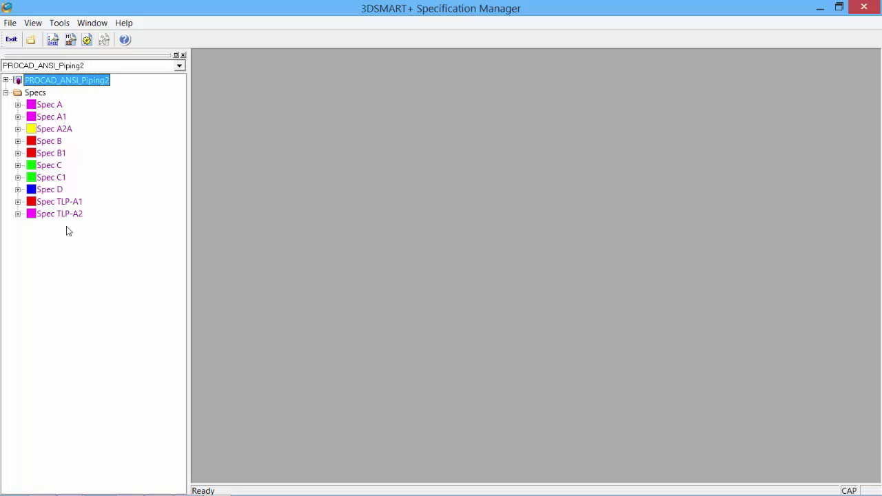
pyautogui.click(18, 202)
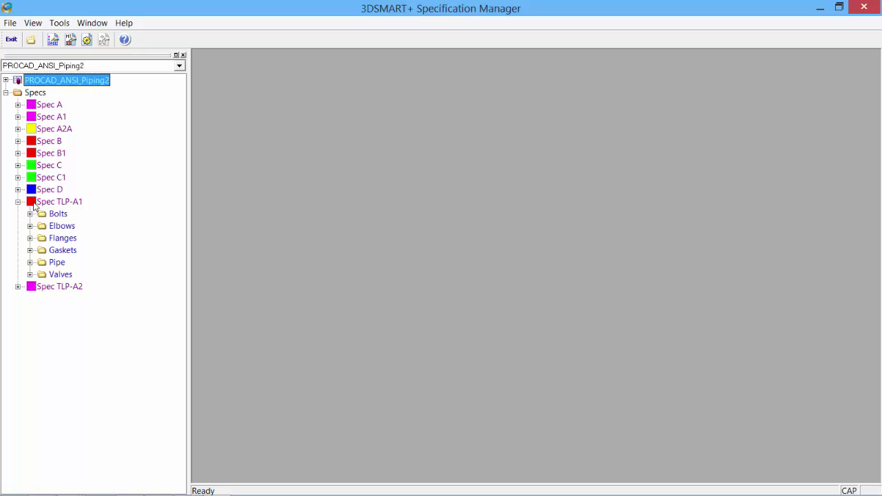
pyautogui.click(30, 215)
pyautogui.click(55, 215)
pyautogui.rightClick(52, 220)
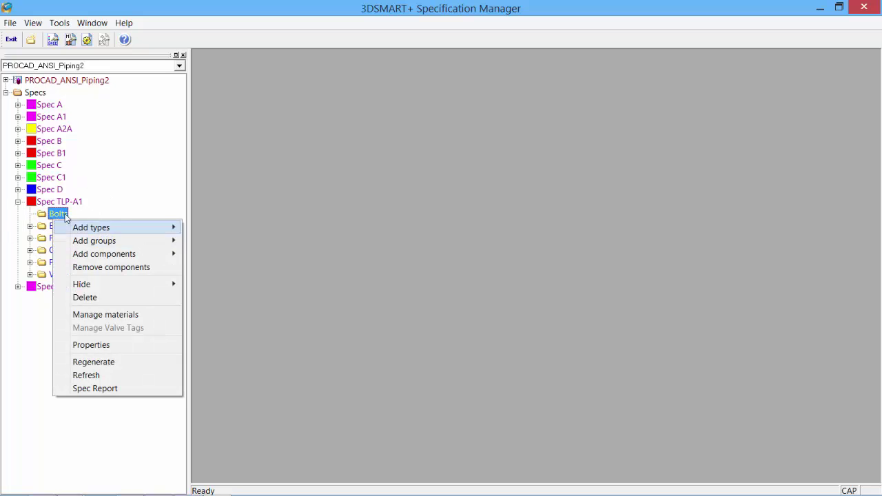
pyautogui.moveTo(94, 228)
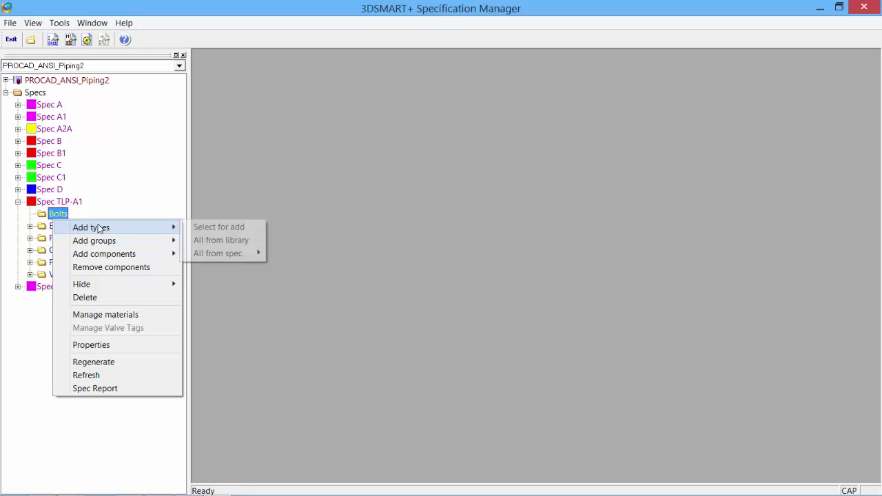
pyautogui.click(213, 232)
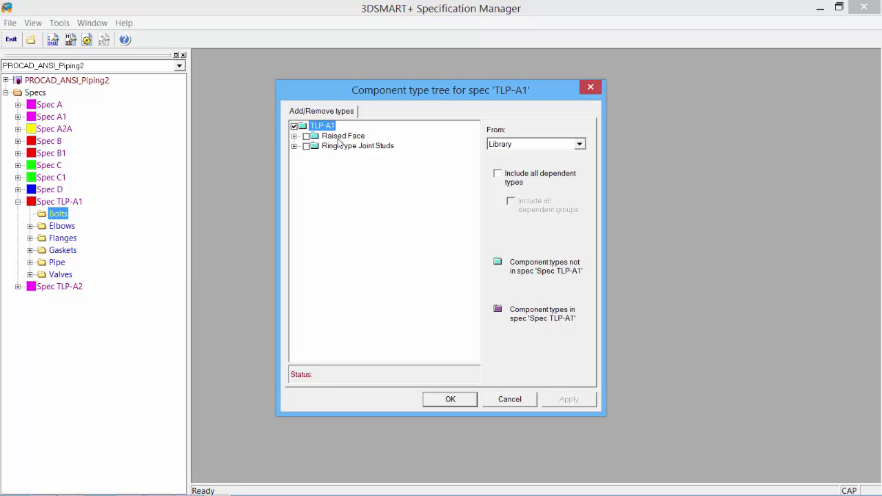
pyautogui.click(306, 137)
pyautogui.click(560, 399)
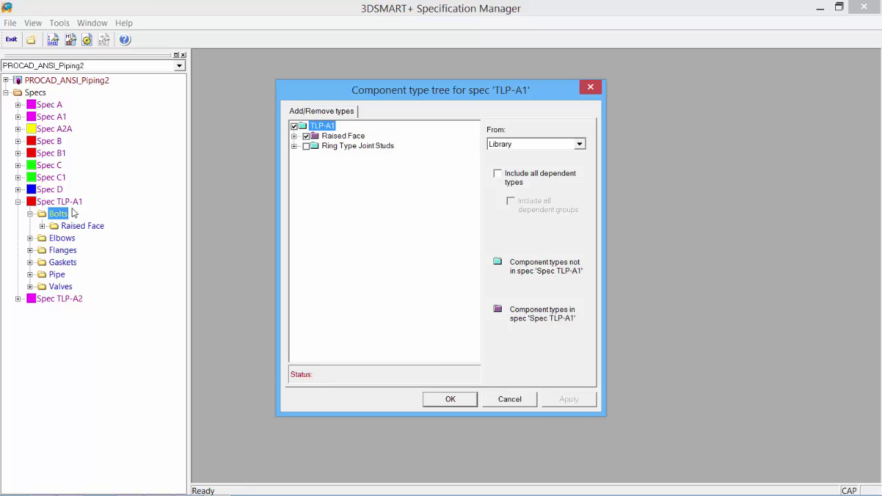
pyautogui.click(450, 399)
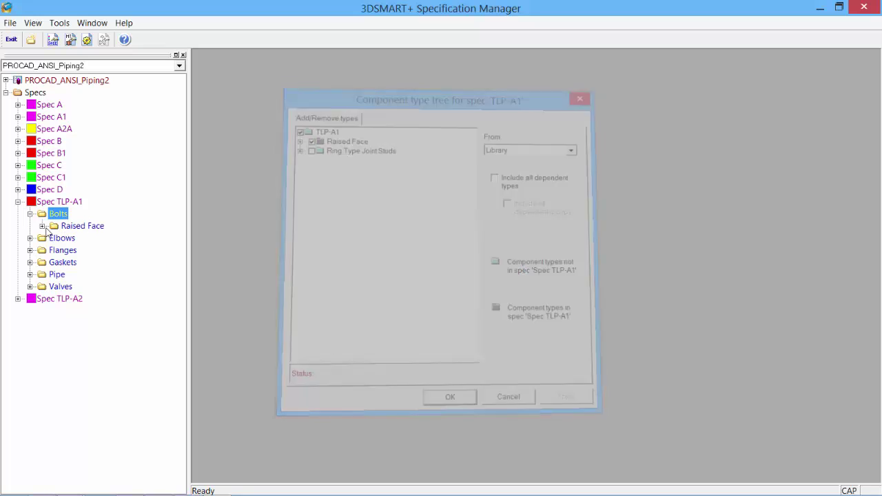
# Add Machine Bolts and Stud Bolts types beneath Raised Face.
pyautogui.rightClick(76, 231)
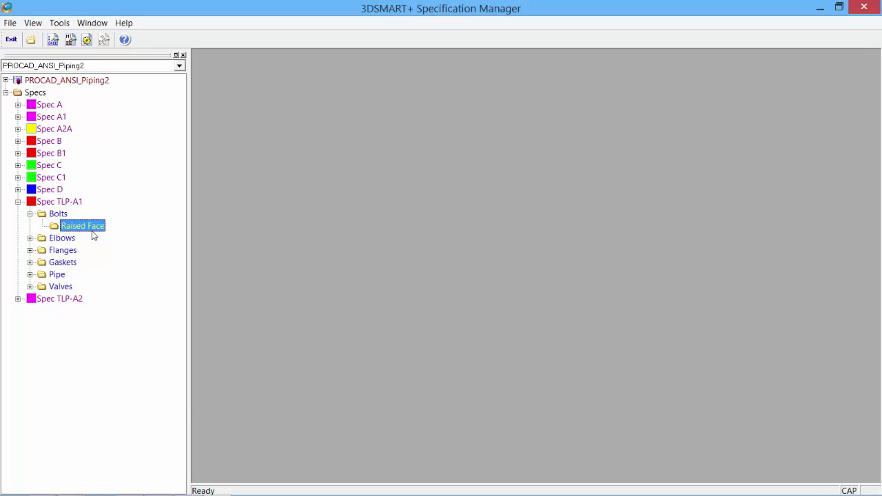
pyautogui.moveTo(122, 240)
pyautogui.click(236, 250)
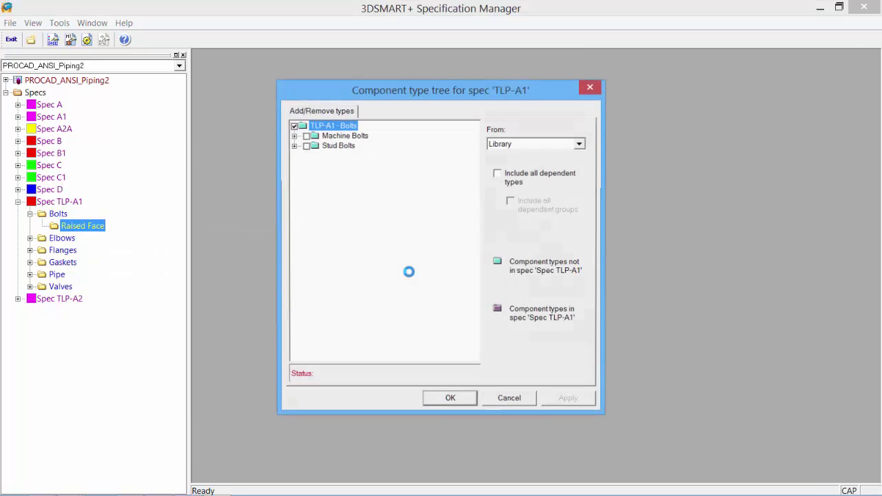
pyautogui.click(306, 136)
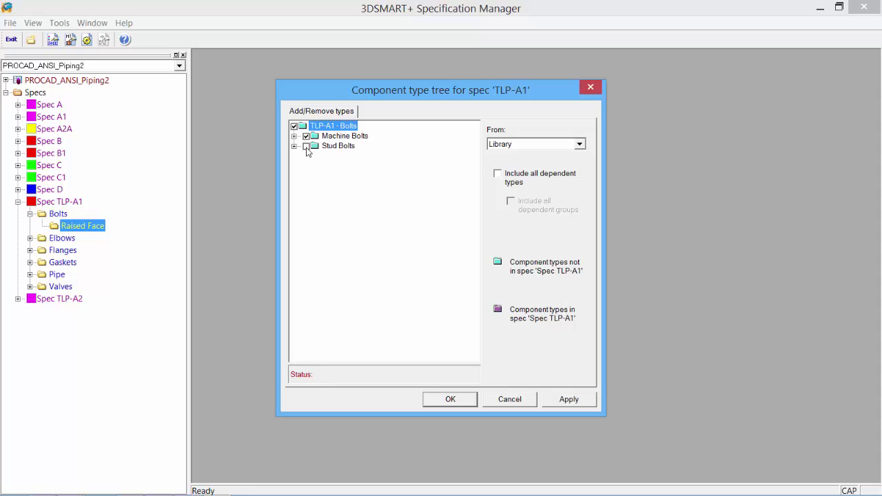
pyautogui.click(306, 146)
pyautogui.click(569, 400)
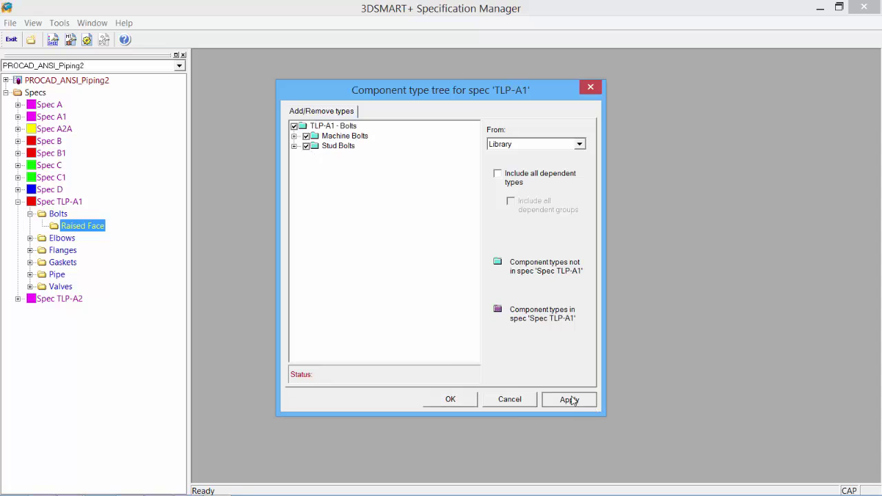
pyautogui.click(400, 278)
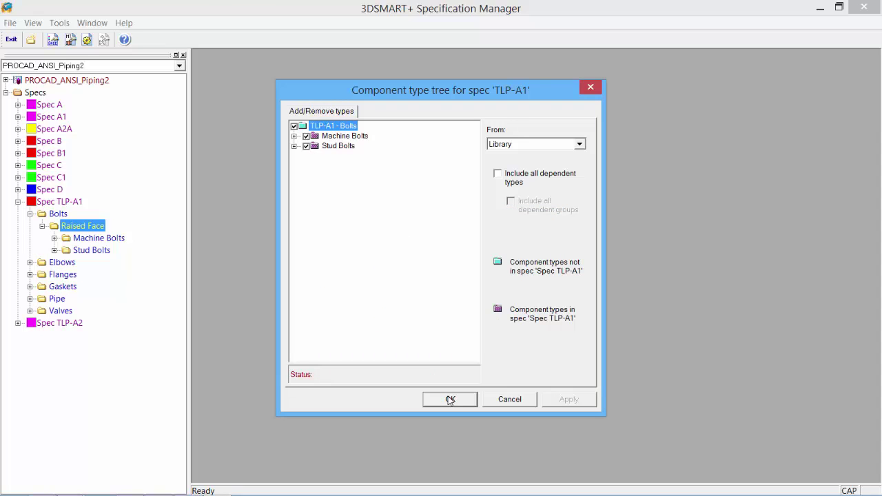
pyautogui.click(450, 400)
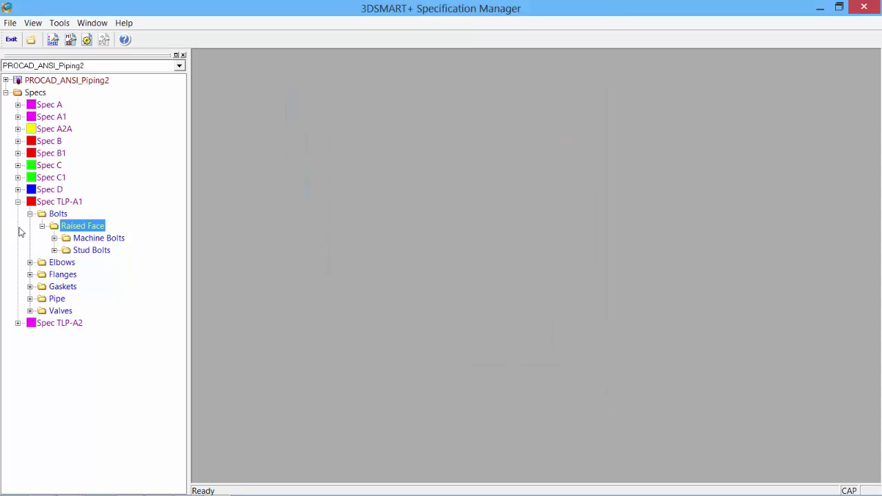
pyautogui.press('Down')
# Add a 150 lb group under TLP-A1's Stud Bolts and open it.
pyautogui.rightClick(97, 252)
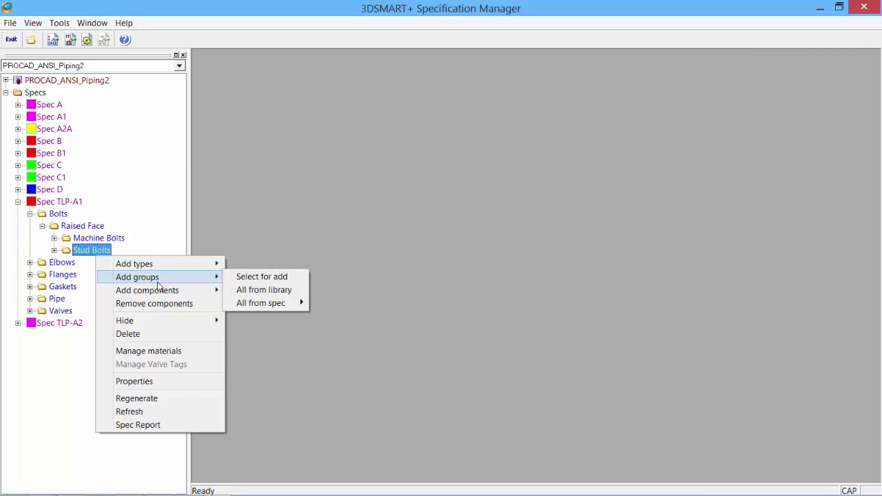
pyautogui.click(261, 277)
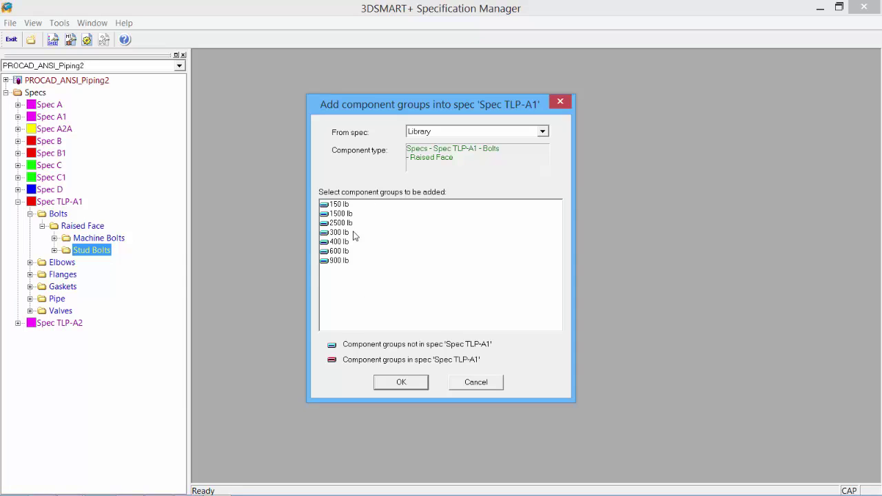
pyautogui.click(337, 206)
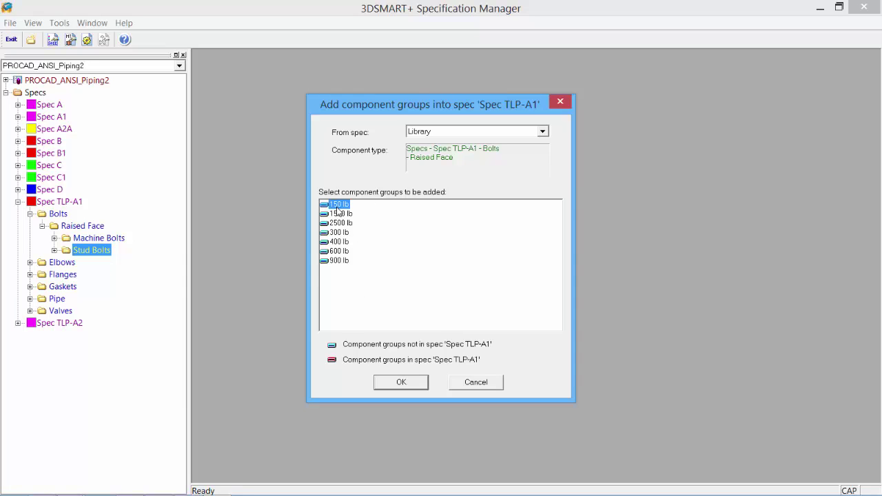
pyautogui.click(400, 383)
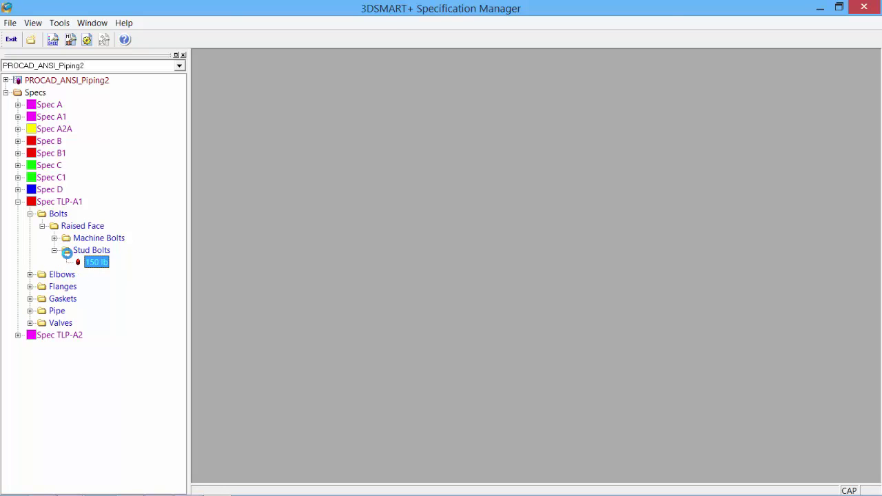
pyautogui.click(93, 264)
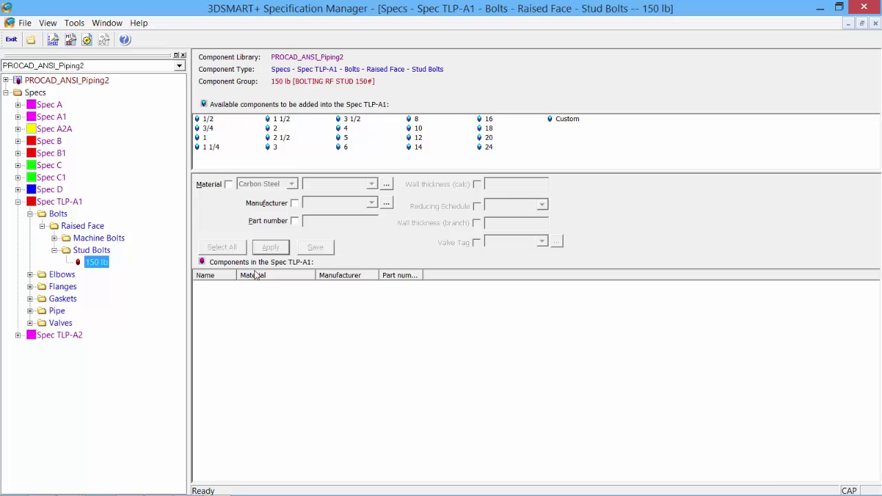
# Add stud bolt sizes 2, 3, 4, 6, 8, 10 and 12, removing the mistakenly added size 5.
pyautogui.click(275, 129)
pyautogui.click(275, 146)
pyautogui.click(345, 128)
pyautogui.click(346, 137)
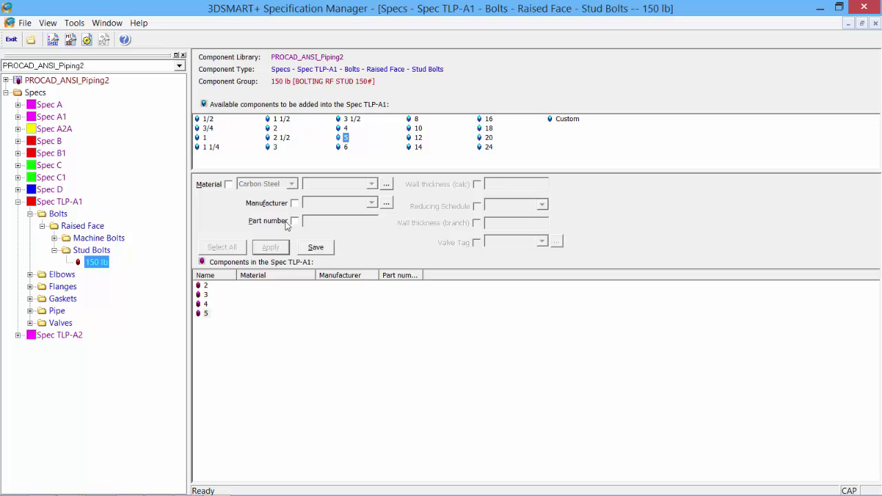
pyautogui.click(206, 313)
pyautogui.rightClick(207, 313)
pyautogui.click(242, 349)
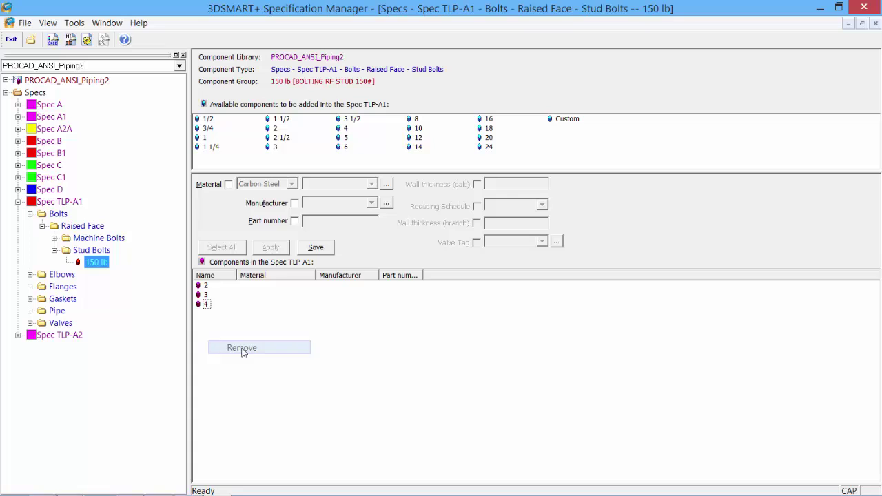
pyautogui.click(345, 146)
pyautogui.click(415, 119)
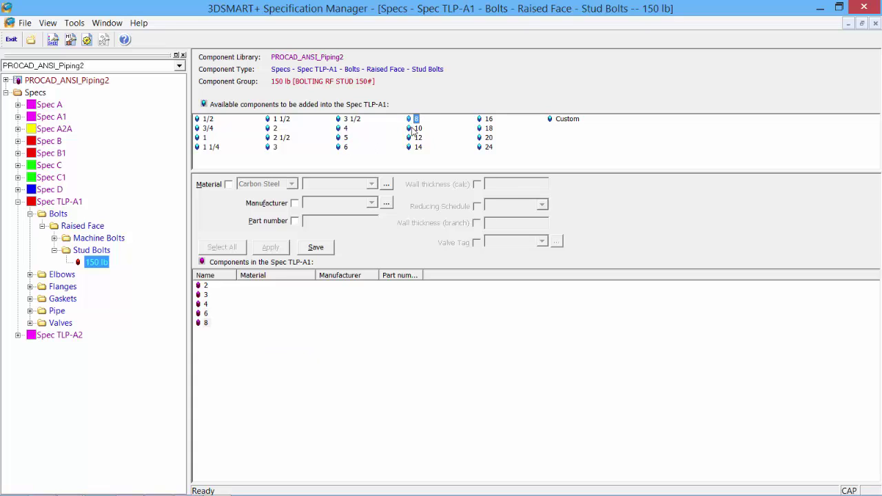
pyautogui.click(415, 128)
pyautogui.click(416, 137)
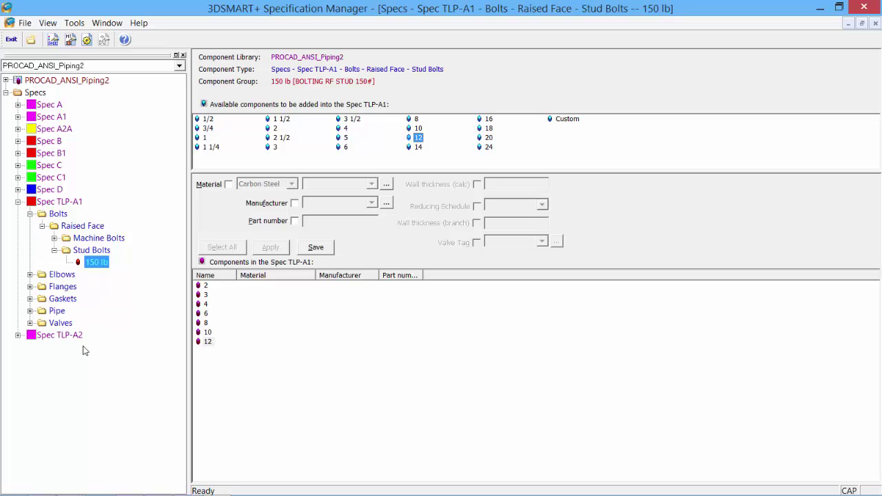
# Open TLP-A2's Elbows > 90° > Butt Weld > Long Radius > Regular > Schedule 40 group.
pyautogui.click(18, 336)
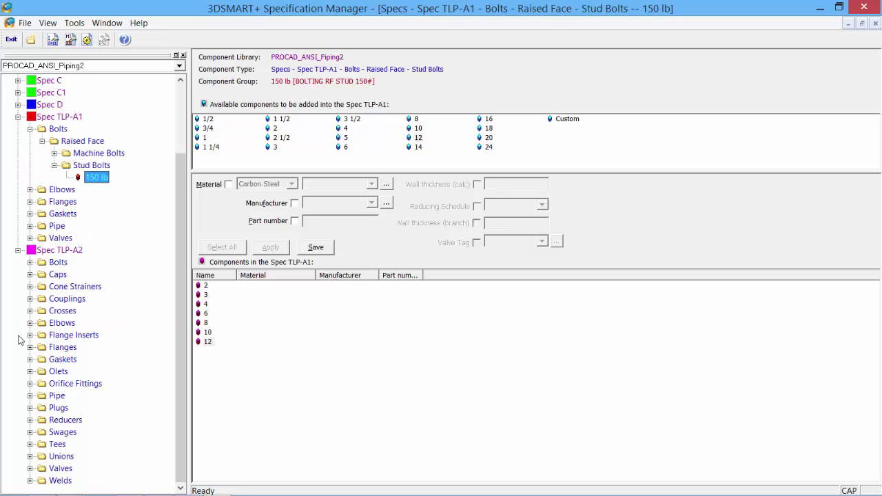
pyautogui.click(30, 286)
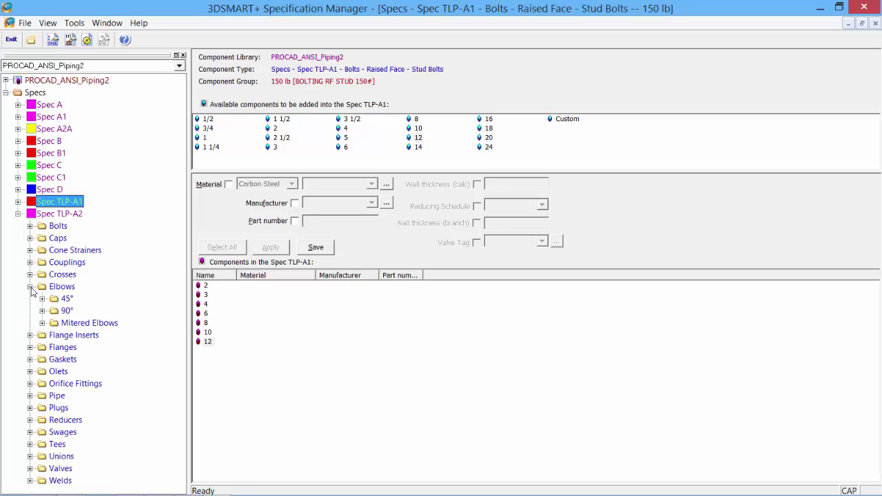
pyautogui.click(42, 311)
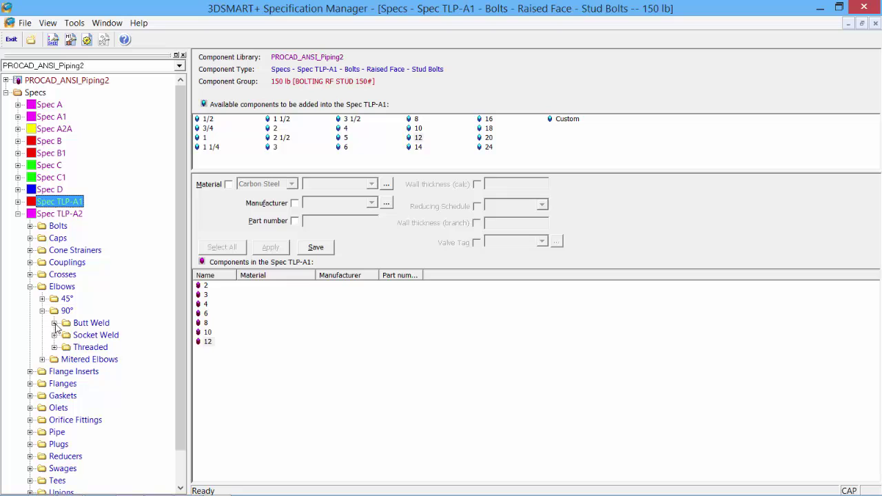
pyautogui.click(54, 324)
pyautogui.click(66, 335)
pyautogui.click(78, 347)
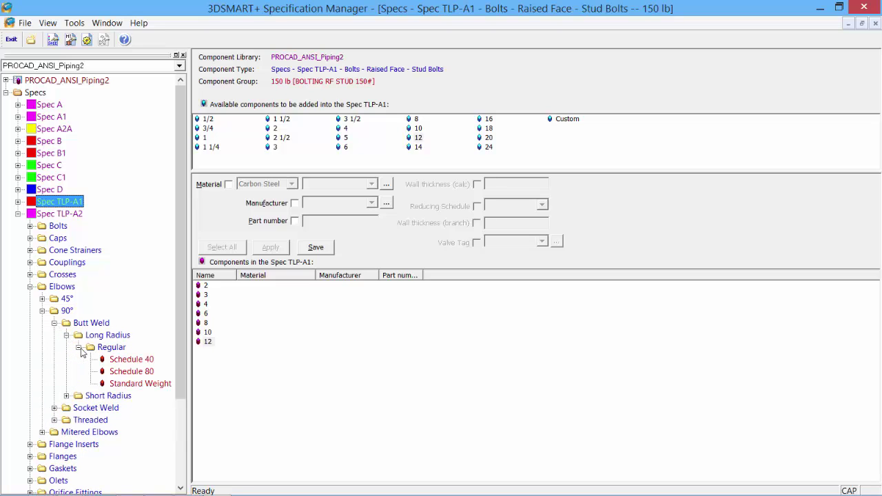
pyautogui.click(132, 360)
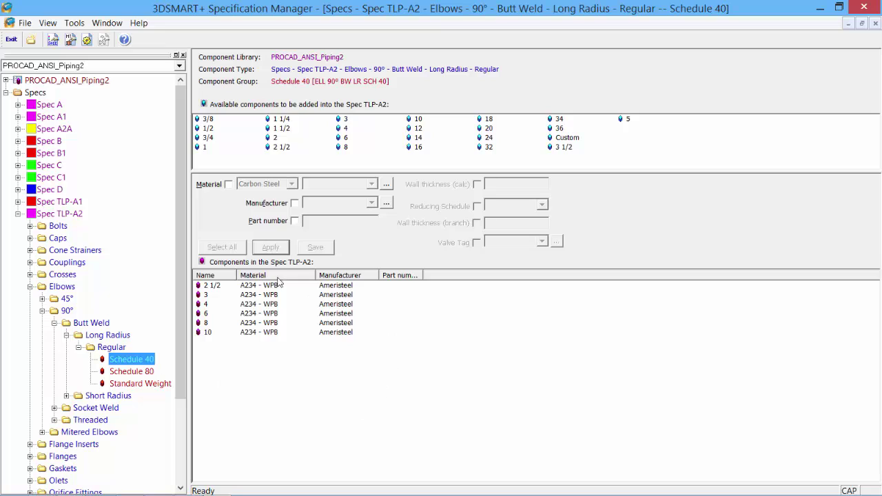
# Replace elbow size 2 1/2 with size 2 and save the change.
pyautogui.click(216, 286)
pyautogui.rightClick(215, 286)
pyautogui.click(231, 319)
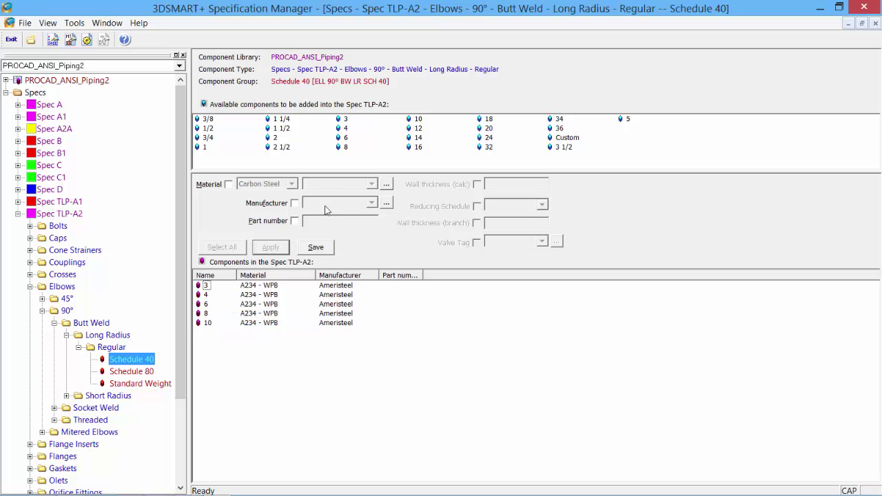
pyautogui.doubleClick(275, 138)
pyautogui.click(30, 288)
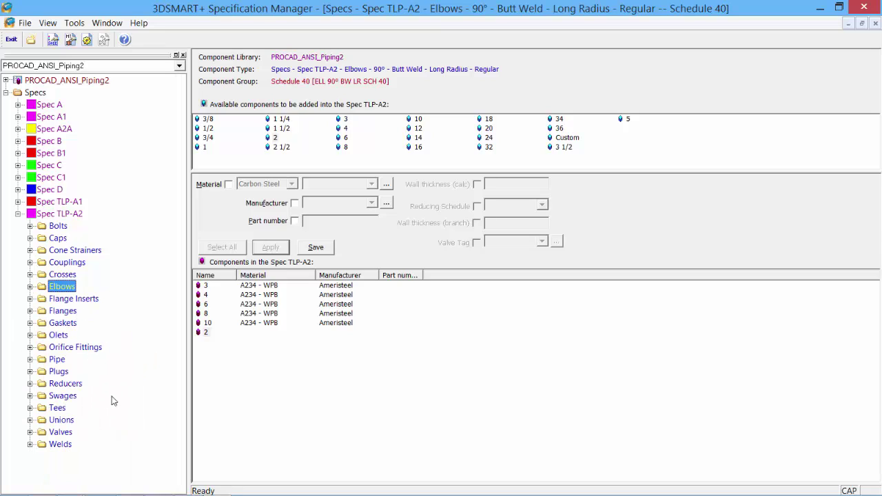
pyautogui.click(321, 249)
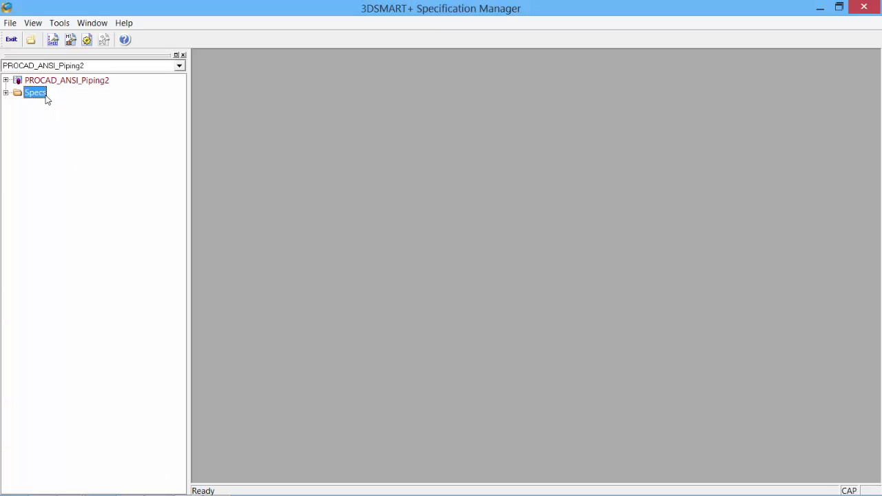
# Export Spec TLP-A2 with Tools > Export spec to the SpecOutput\TLP-A2 folder.
pyautogui.click(7, 94)
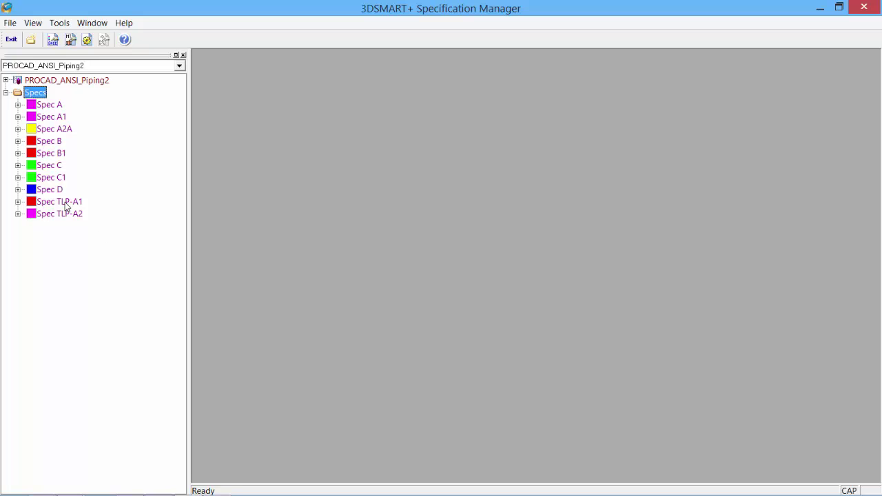
pyautogui.click(59, 24)
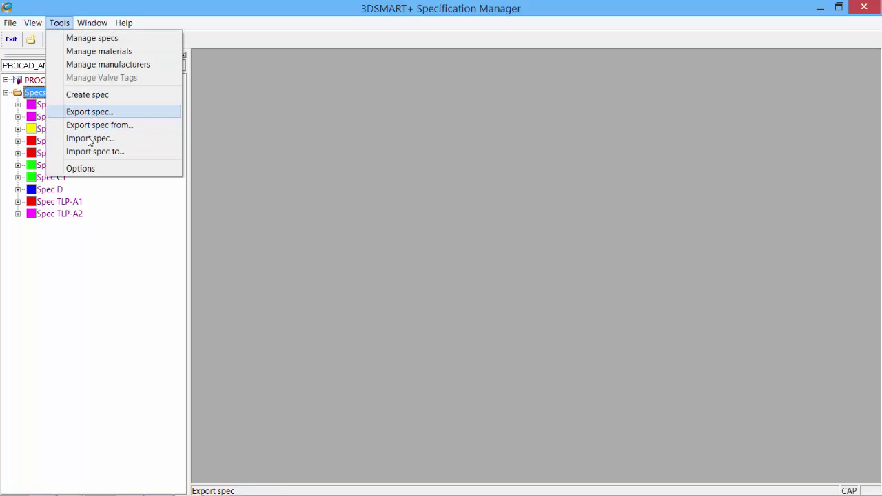
pyautogui.click(97, 114)
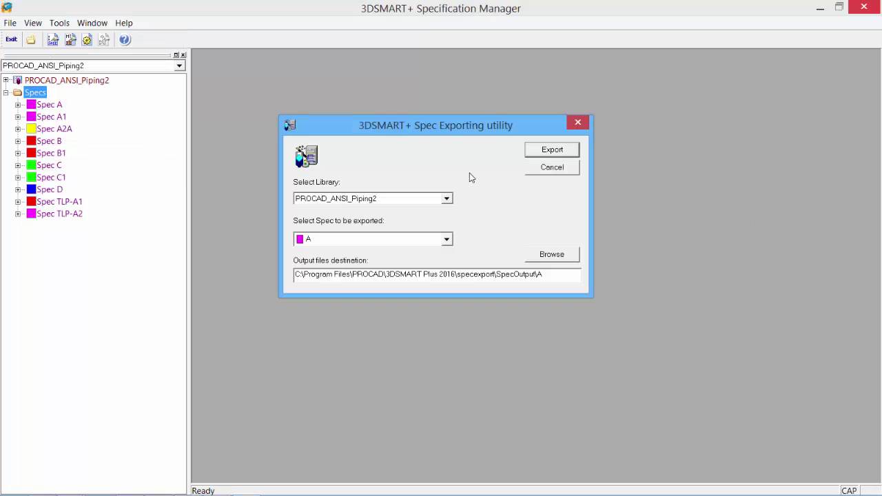
pyautogui.press('Tab')
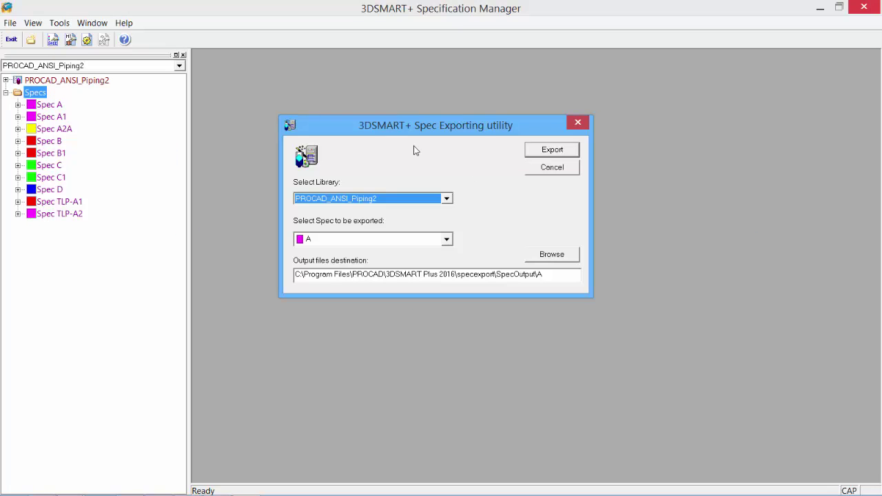
pyautogui.click(446, 239)
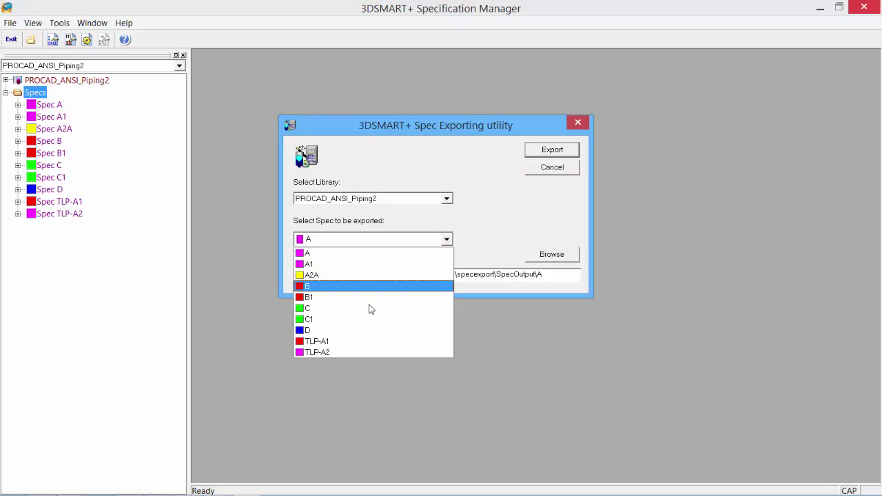
pyautogui.click(357, 353)
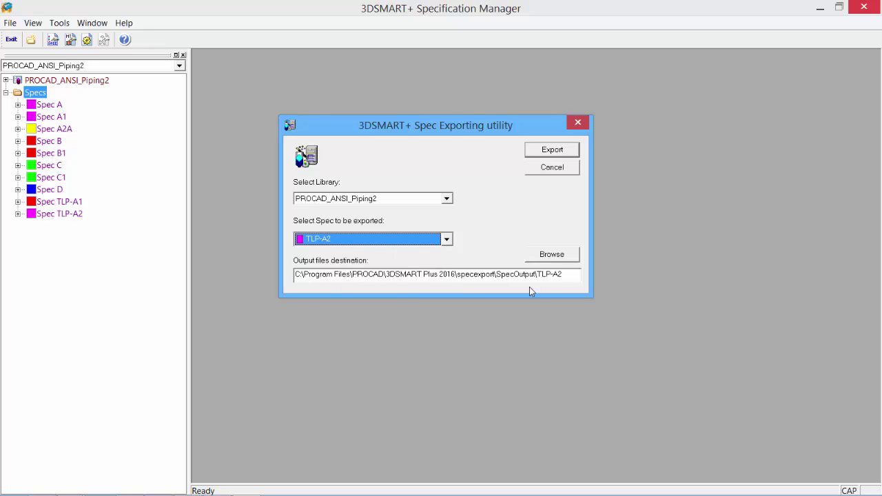
pyautogui.click(566, 274)
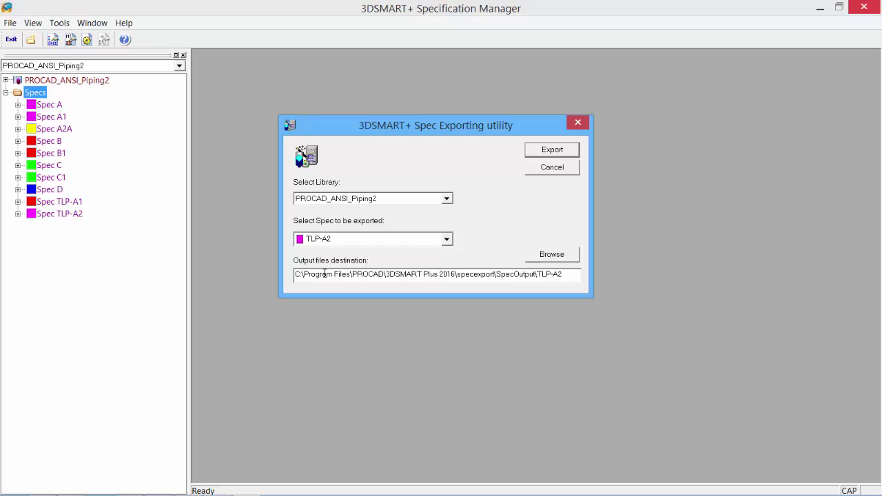
pyautogui.click(550, 152)
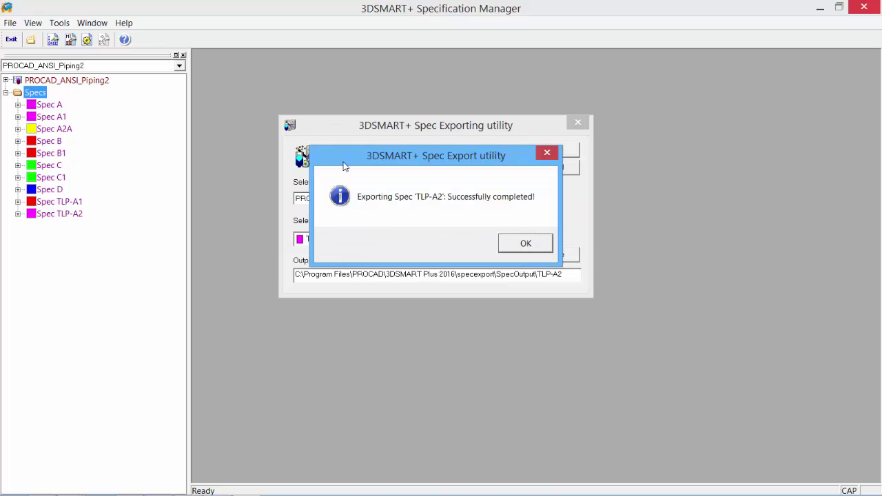
# Dismiss the export message, review the 13 files in SpecOutput\TLP-A2, then minimize Explorer.
pyautogui.click(526, 245)
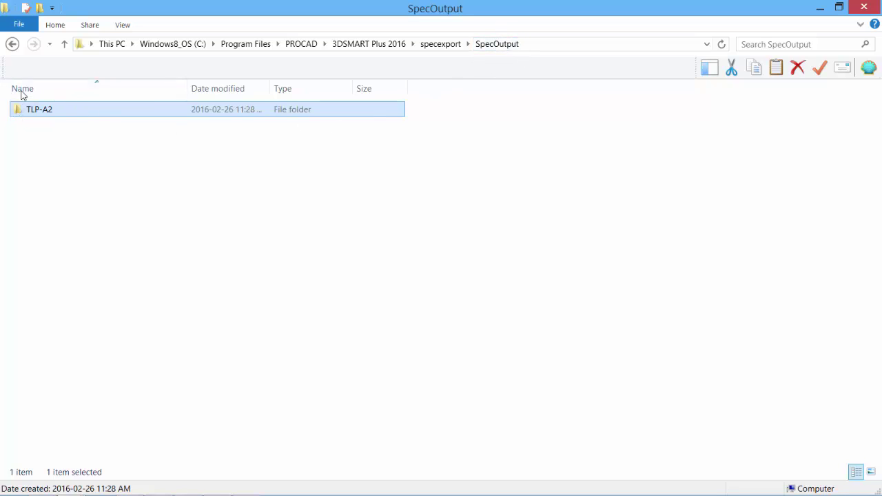
pyautogui.doubleClick(58, 115)
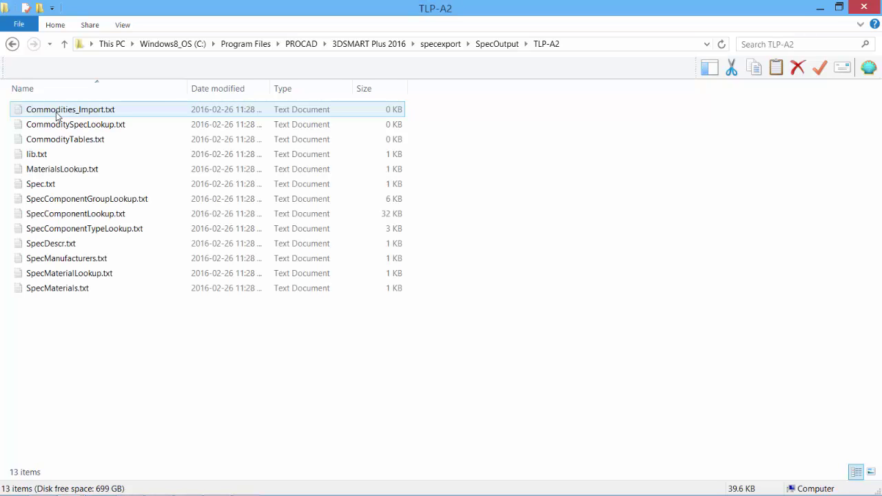
pyautogui.click(820, 8)
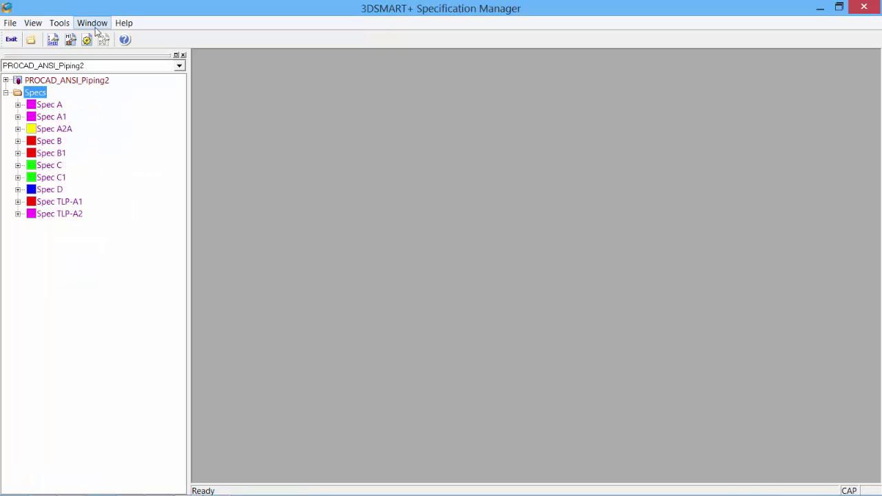
# Import SpecOutput\TLP-A2\Spec.txt as a new spec named TLP-A2-NEW.
pyautogui.click(59, 23)
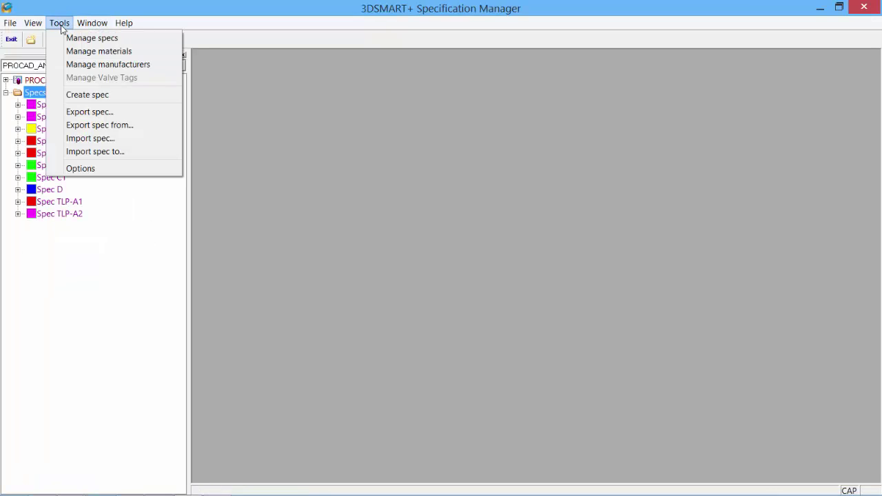
pyautogui.click(87, 141)
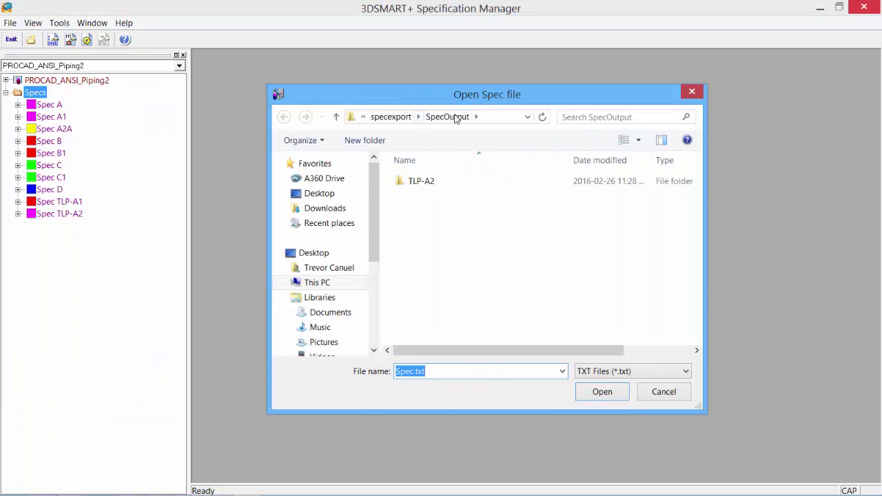
pyautogui.doubleClick(422, 182)
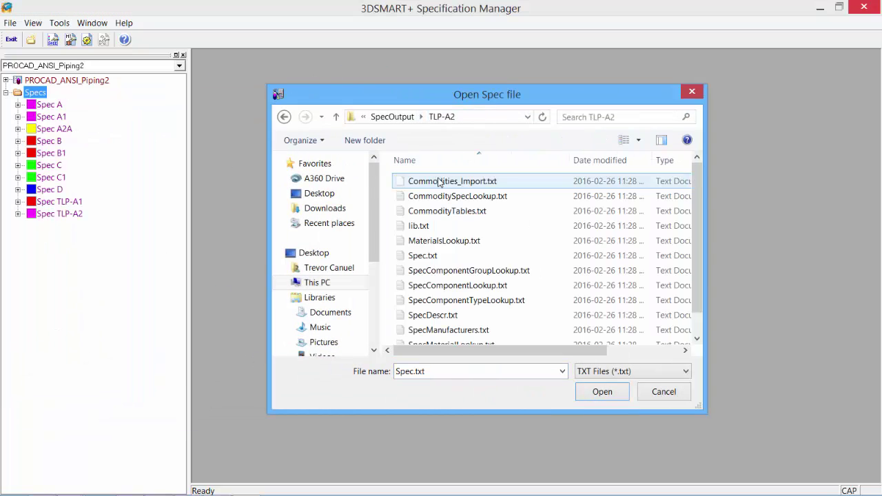
pyautogui.click(436, 256)
pyautogui.click(600, 392)
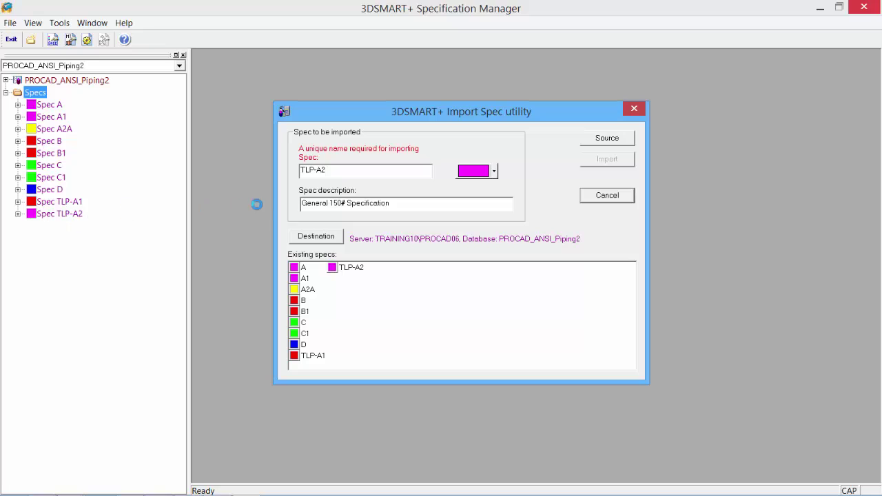
pyautogui.click(333, 169)
pyautogui.write('-NEW')
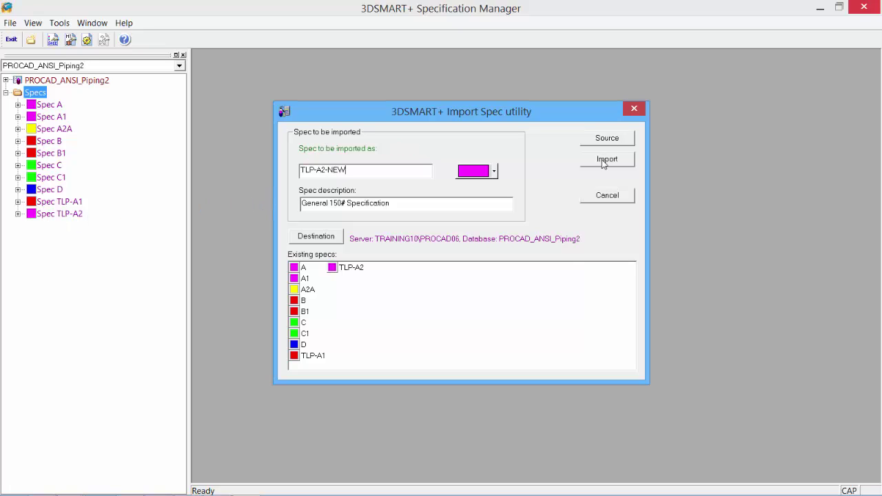
pyautogui.click(604, 163)
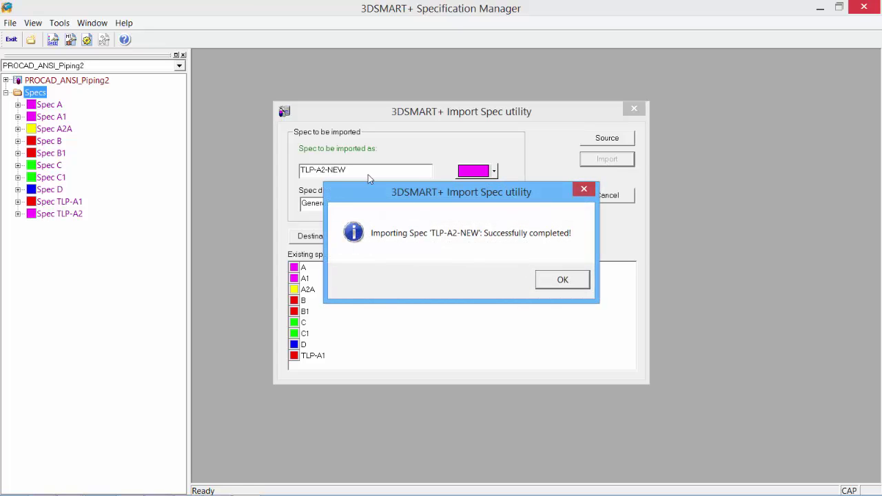
pyautogui.click(560, 279)
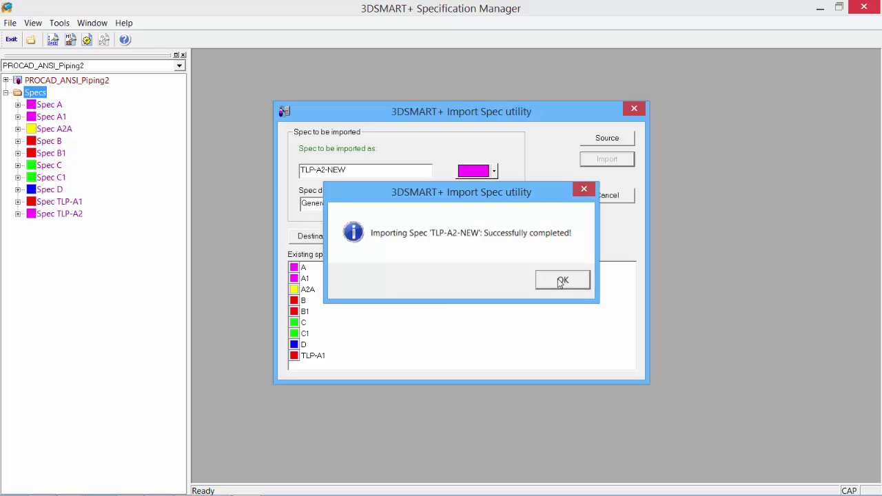
# Expand Specs and open the context menu of the new TLP-A2-NEW spec.
pyautogui.click(6, 92)
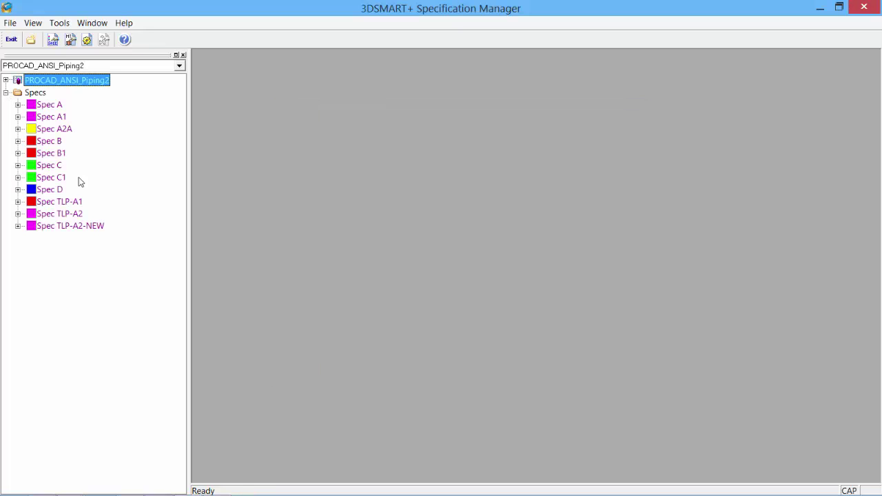
pyautogui.click(89, 227)
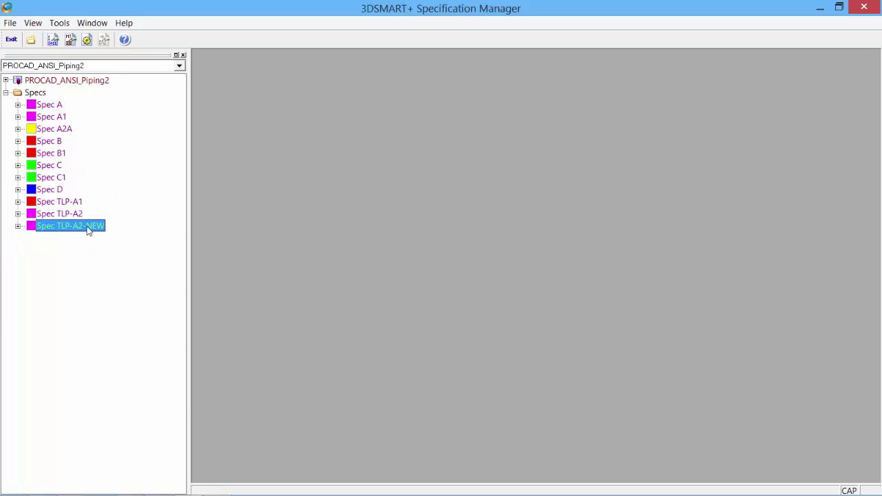
pyautogui.rightClick(88, 231)
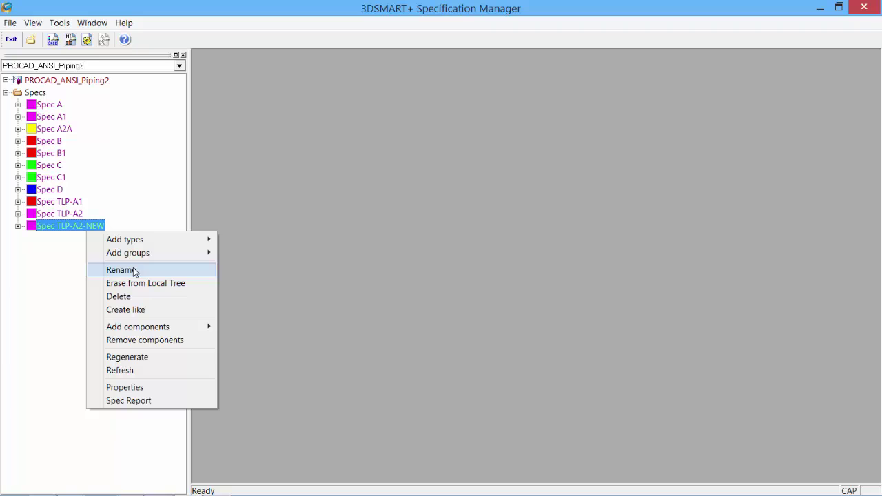